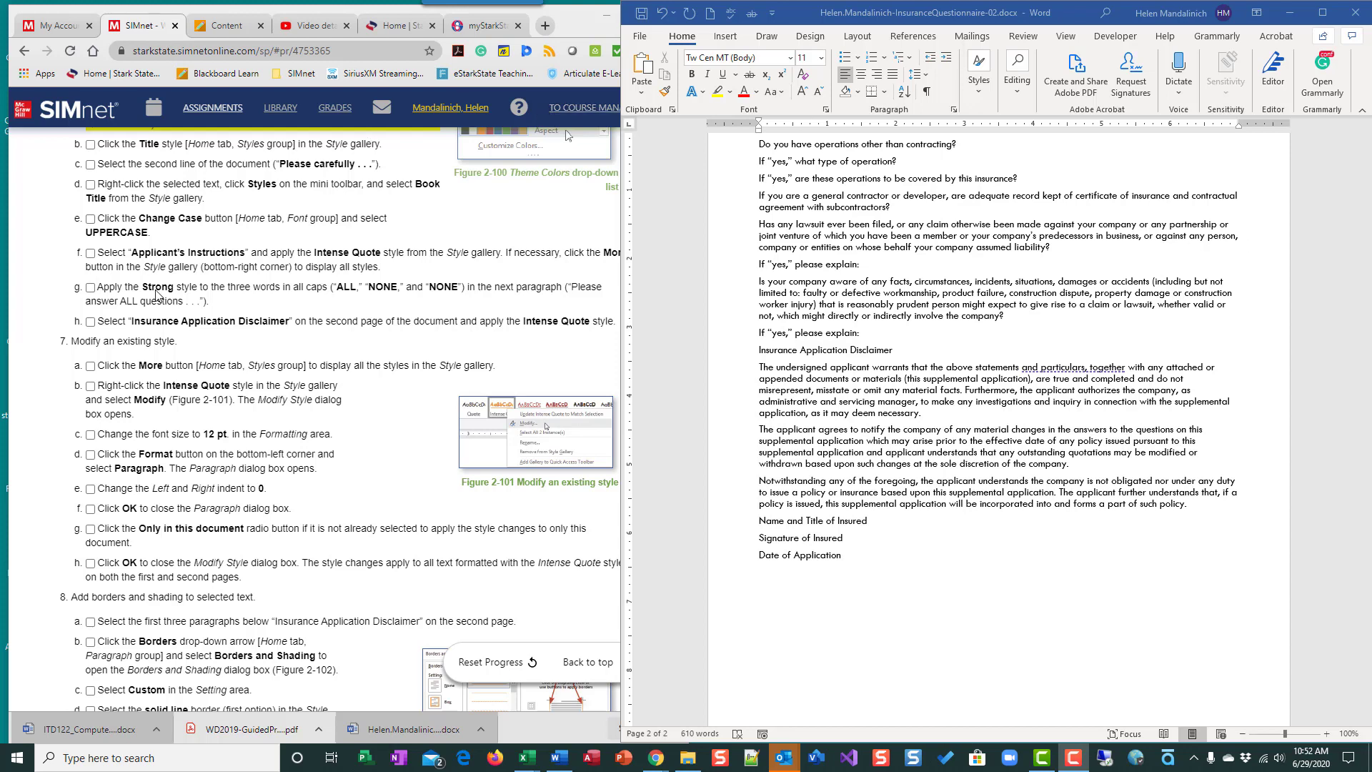
Place the insertion point in the first line, "Contractor's Insurance Questionnaire", and mark instruction 6a as done in the SIMnet checklist
scroll(202, 318, up, 1)
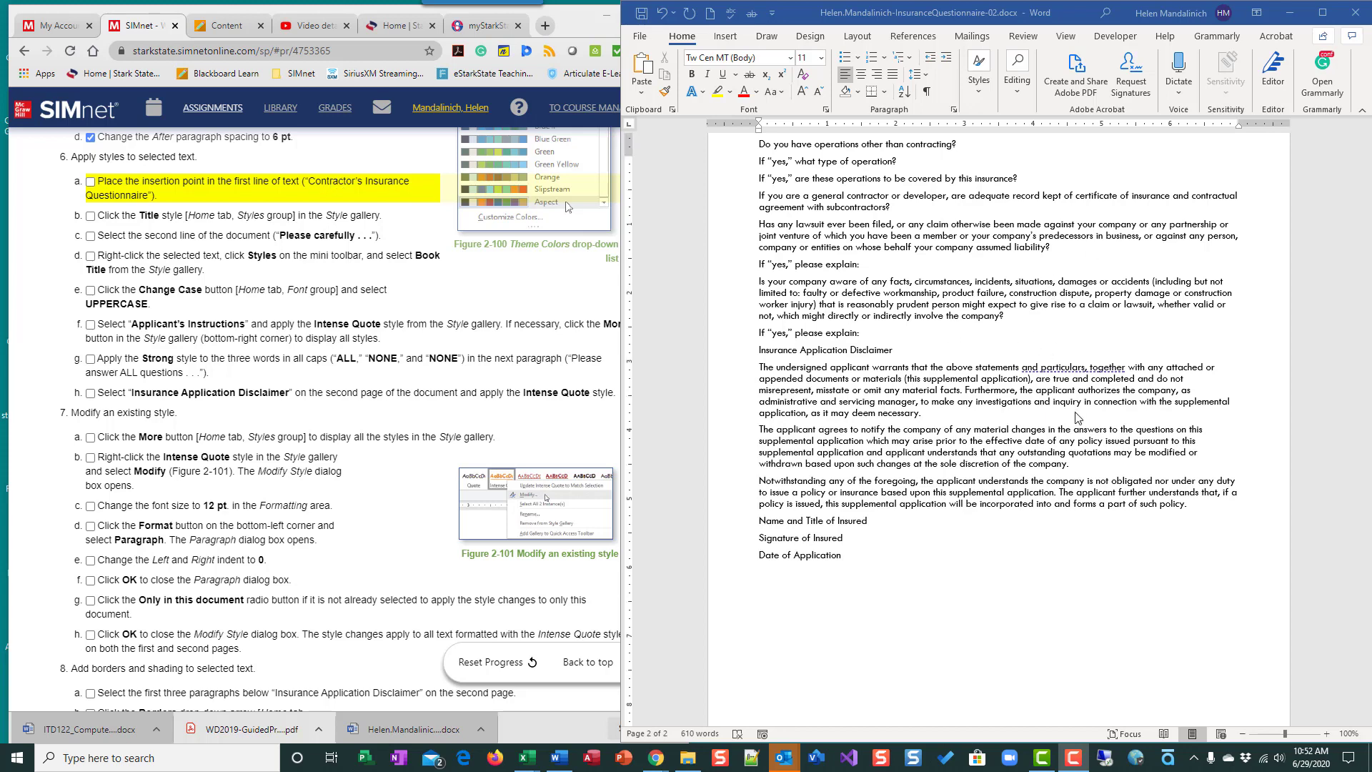
scroll(1077, 418, up, 3)
scroll(1078, 417, up, 10)
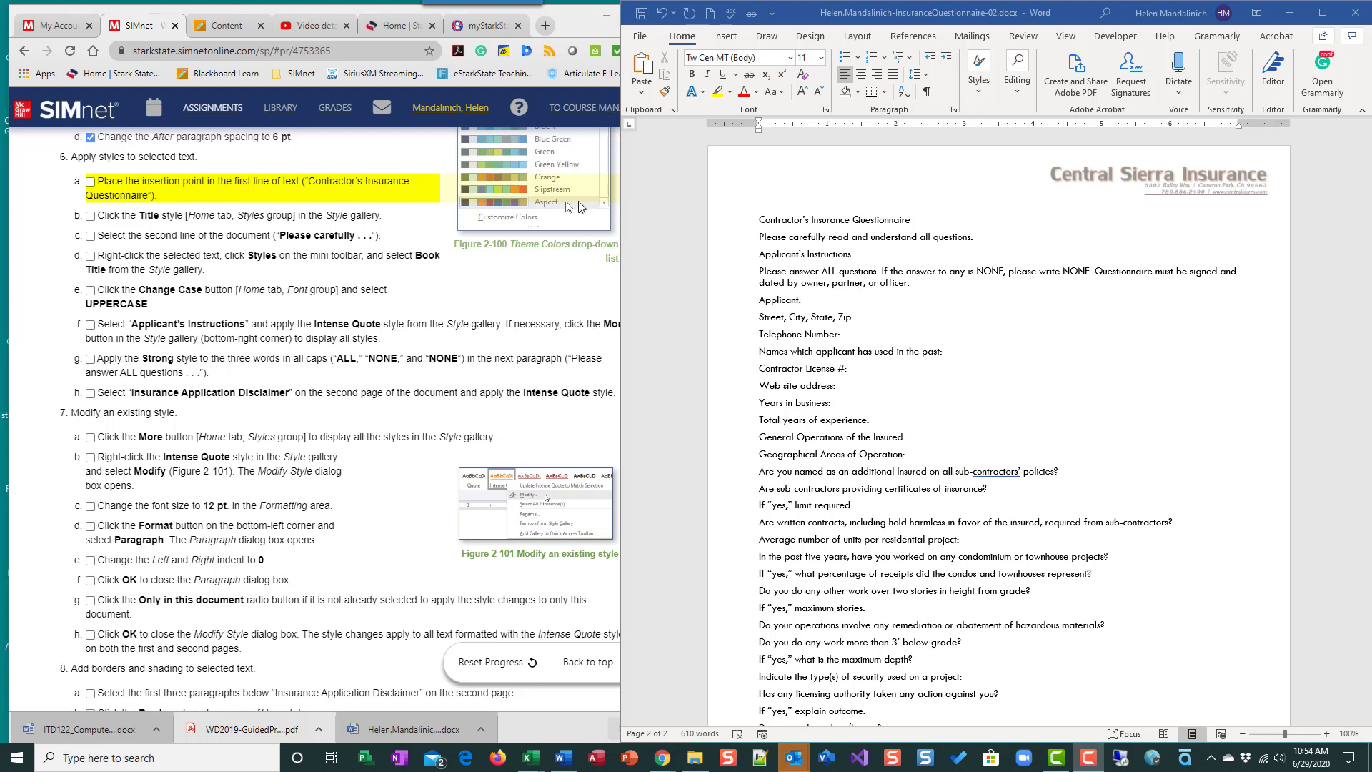
click(766, 223)
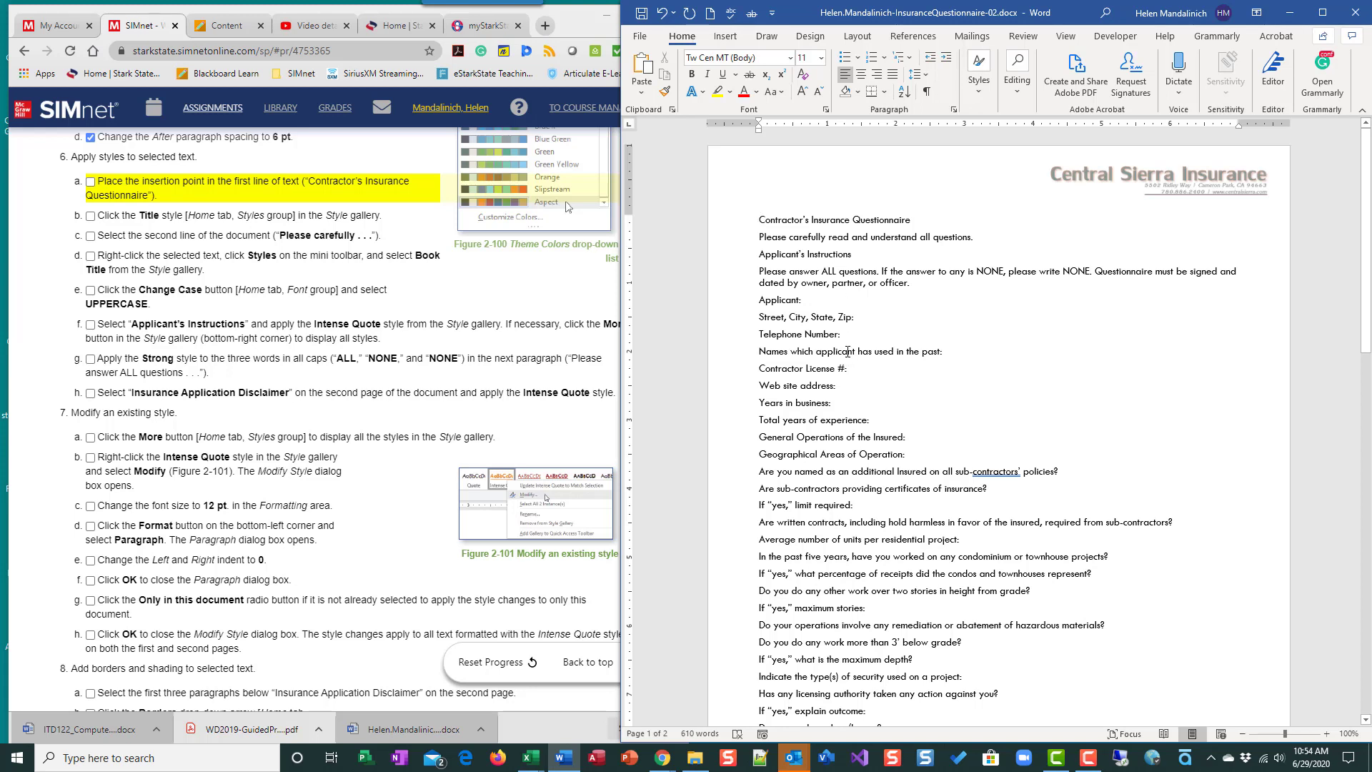
click(91, 185)
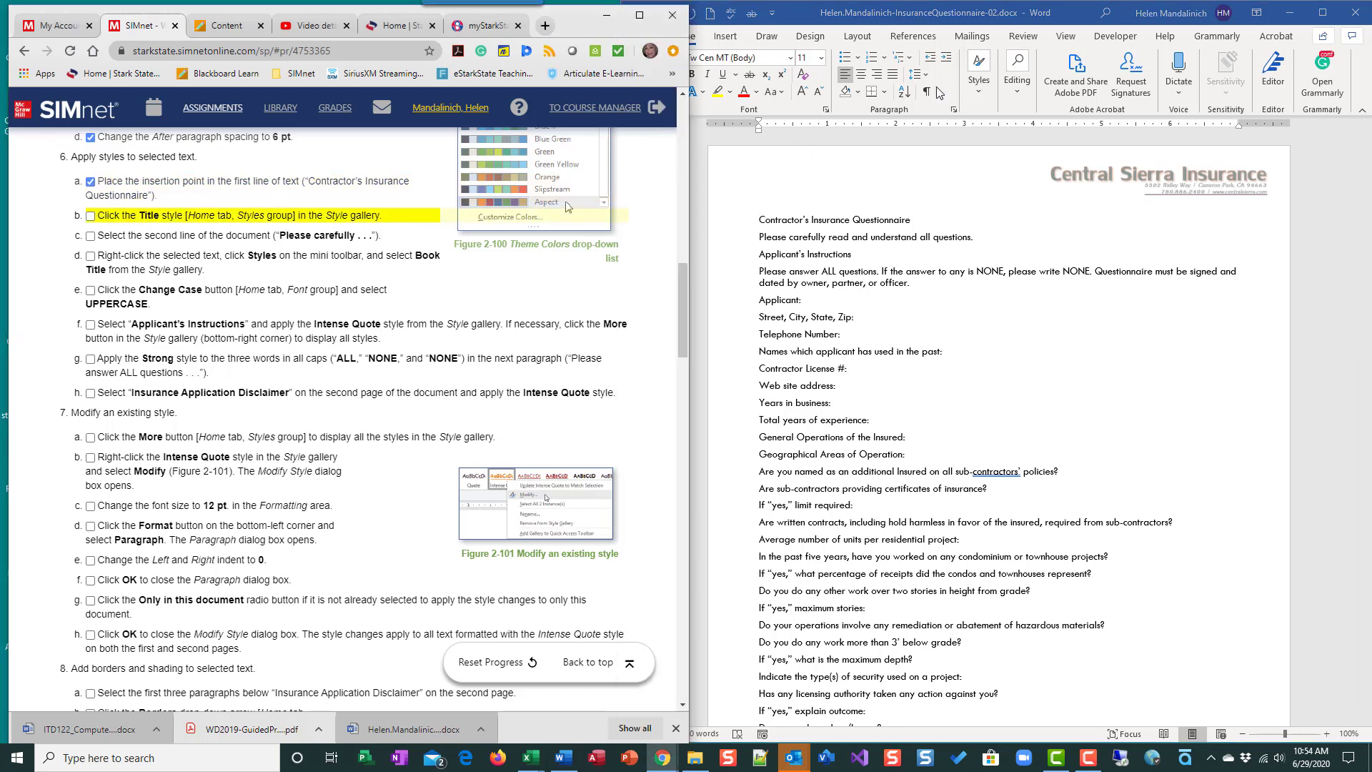
Apply the Title style to the "Contractor's Insurance Questionnaire" line and mark instruction 6b as done in the checklist
click(979, 91)
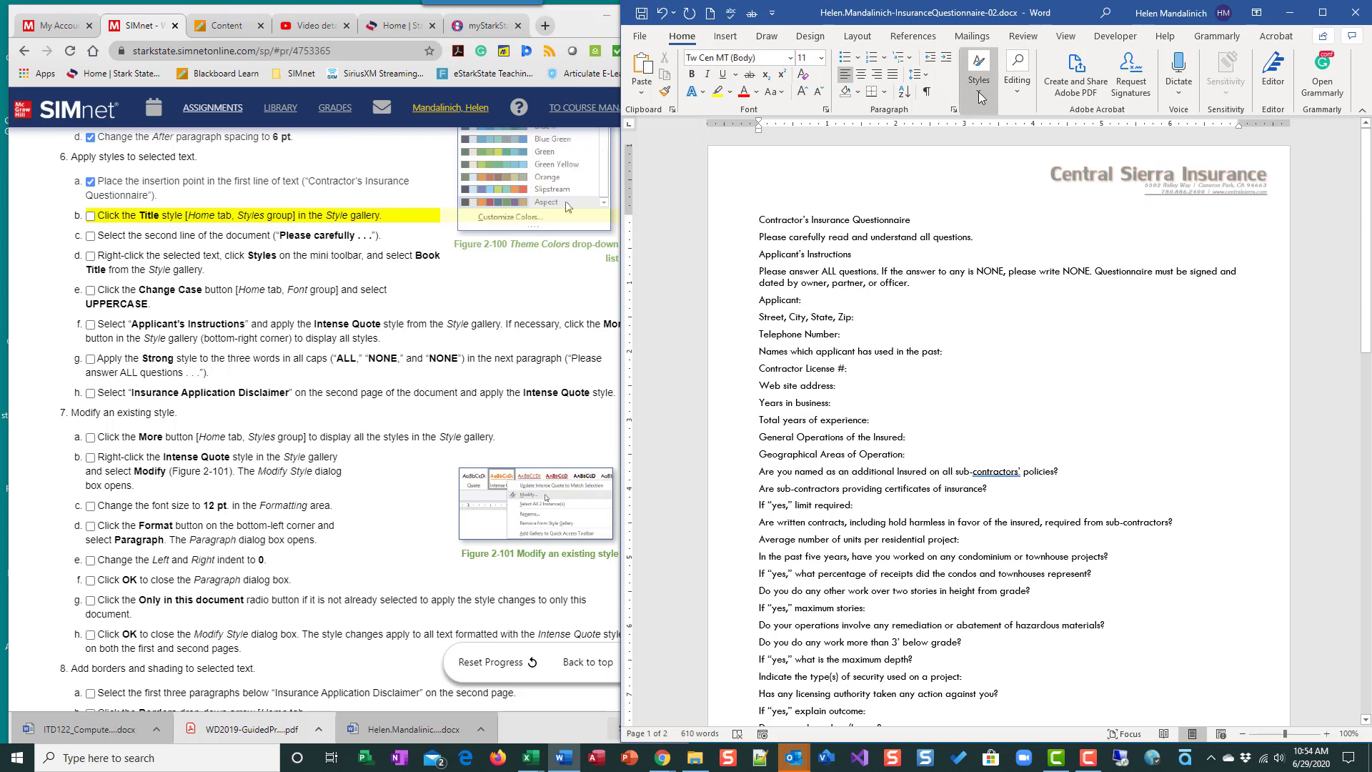
click(979, 92)
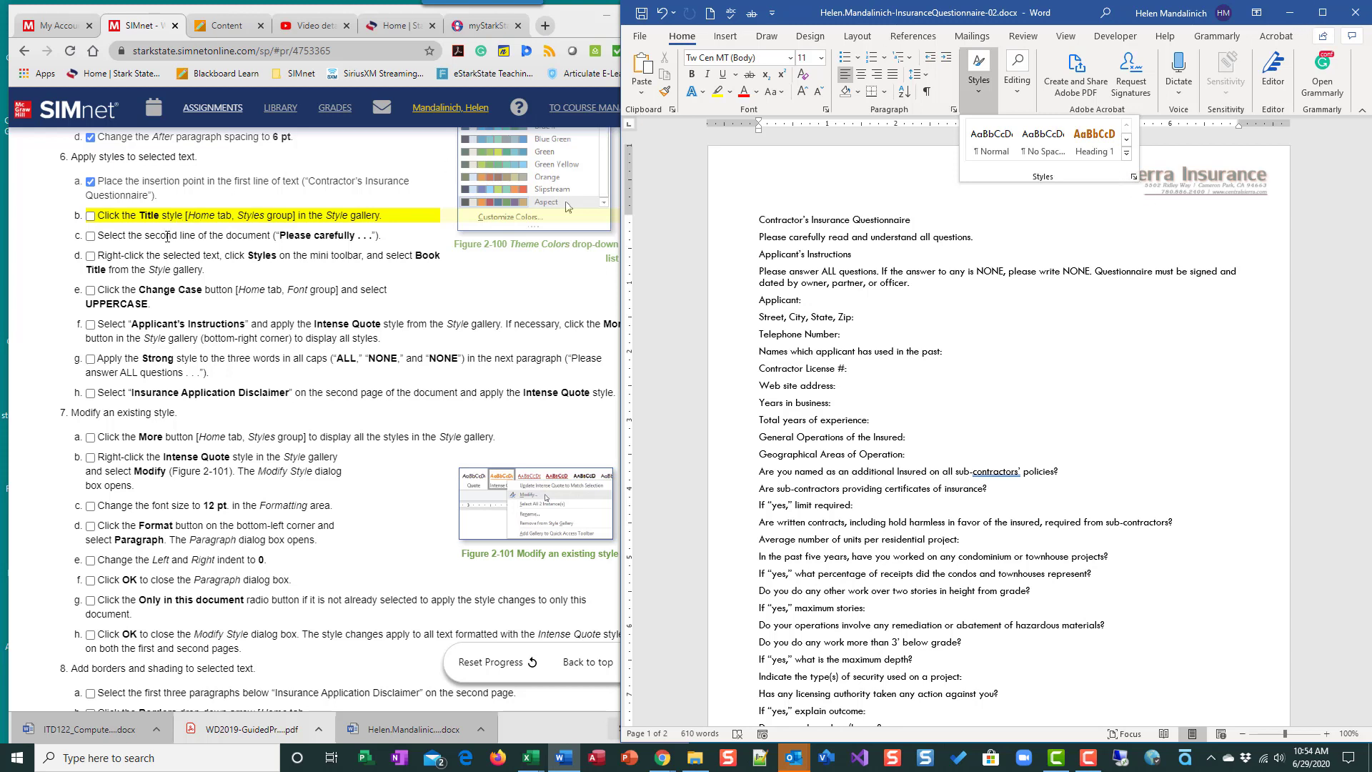
click(1323, 15)
click(1323, 15)
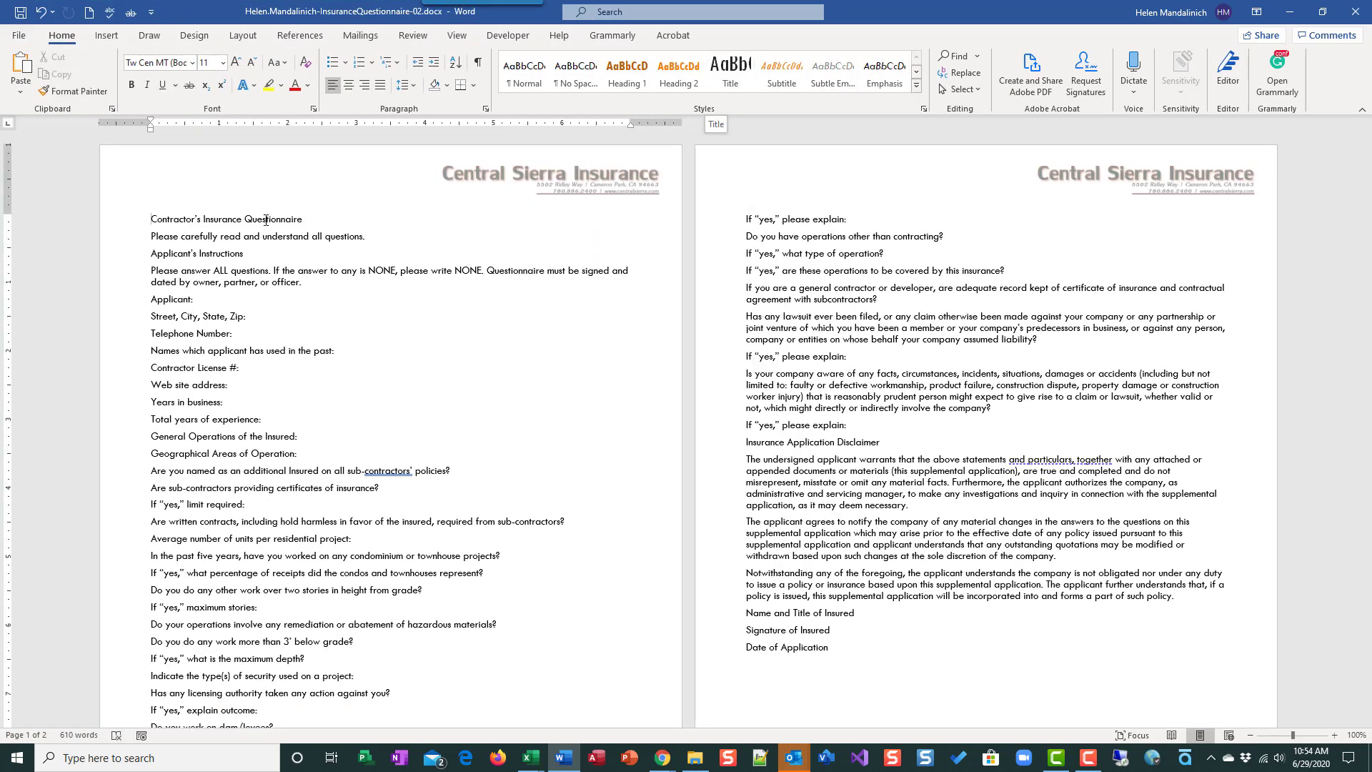
click(727, 72)
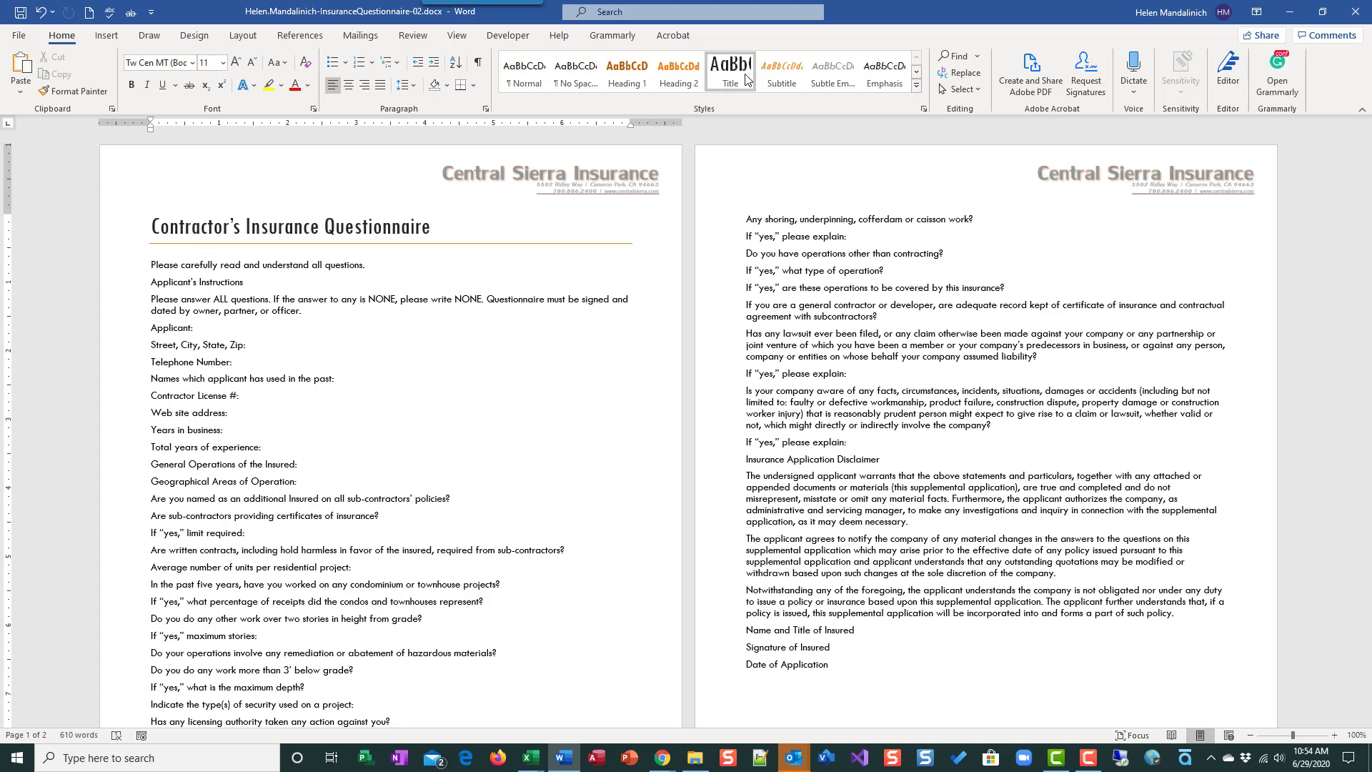
click(747, 78)
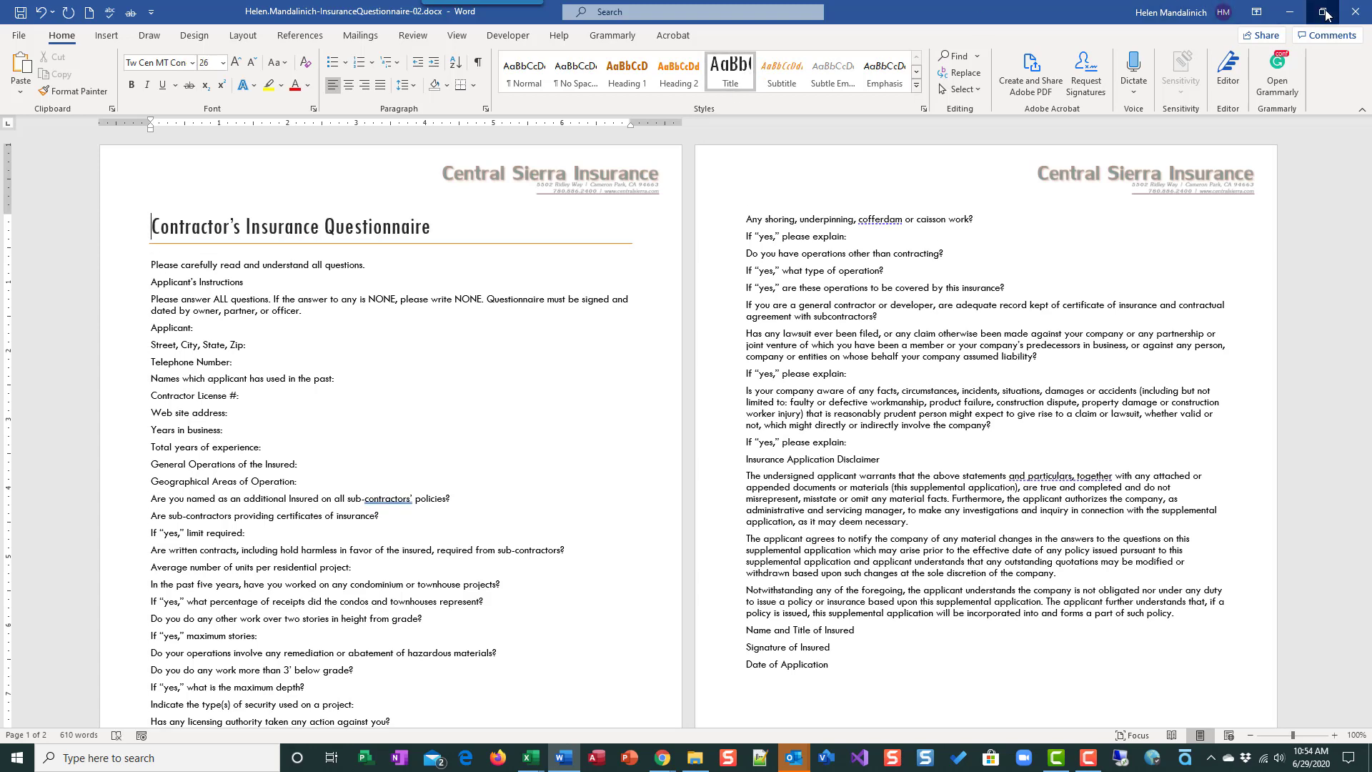
click(1323, 11)
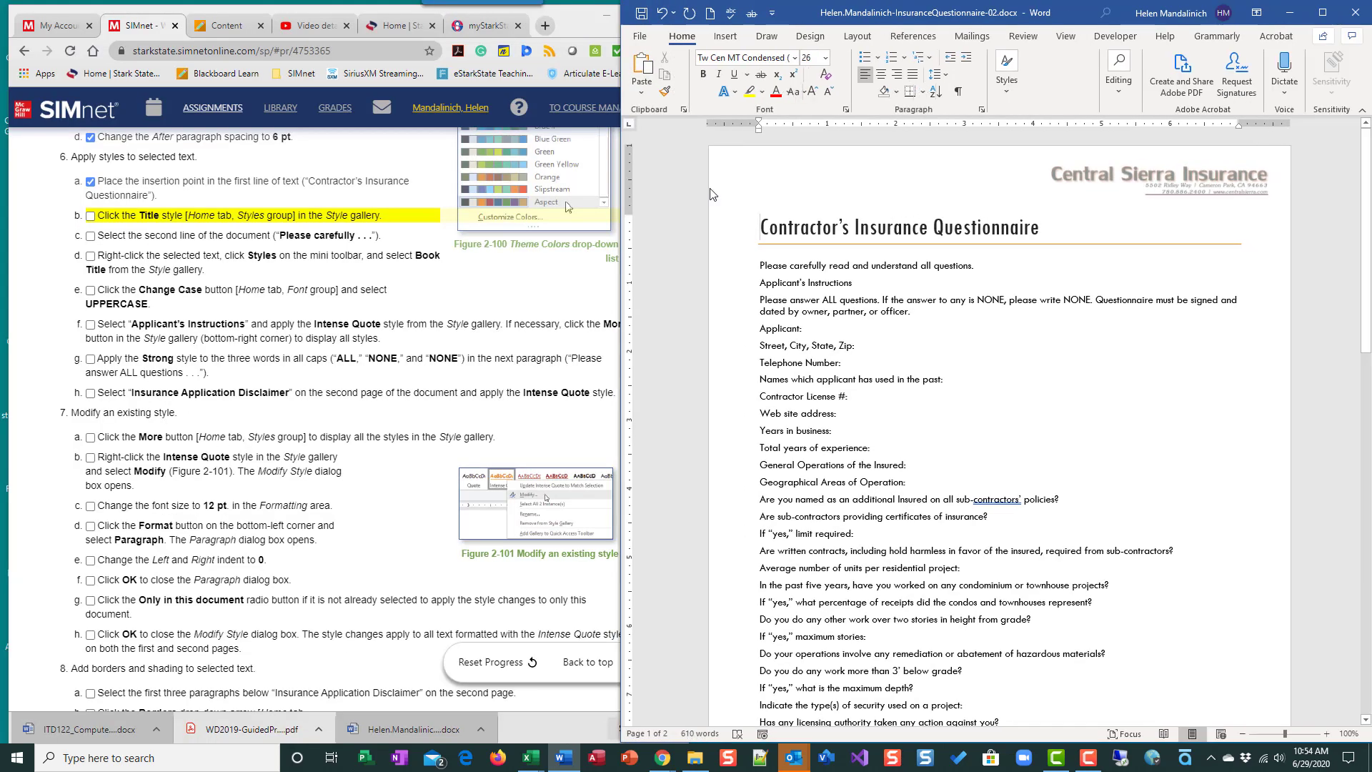
click(91, 227)
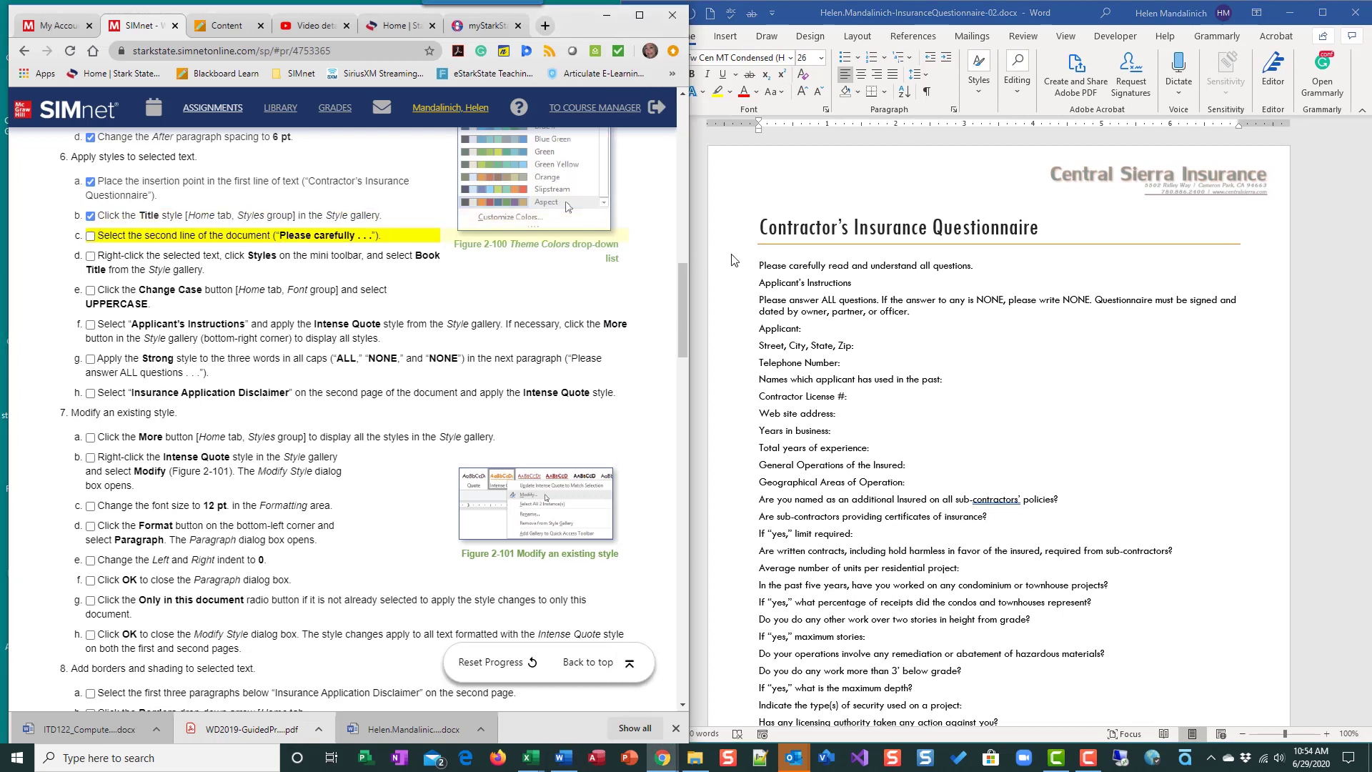
Apply the Book Title style to the whole "Please carefully read and understand all questions." line and mark instructions 6c and 6d as done
click(775, 267)
click(737, 270)
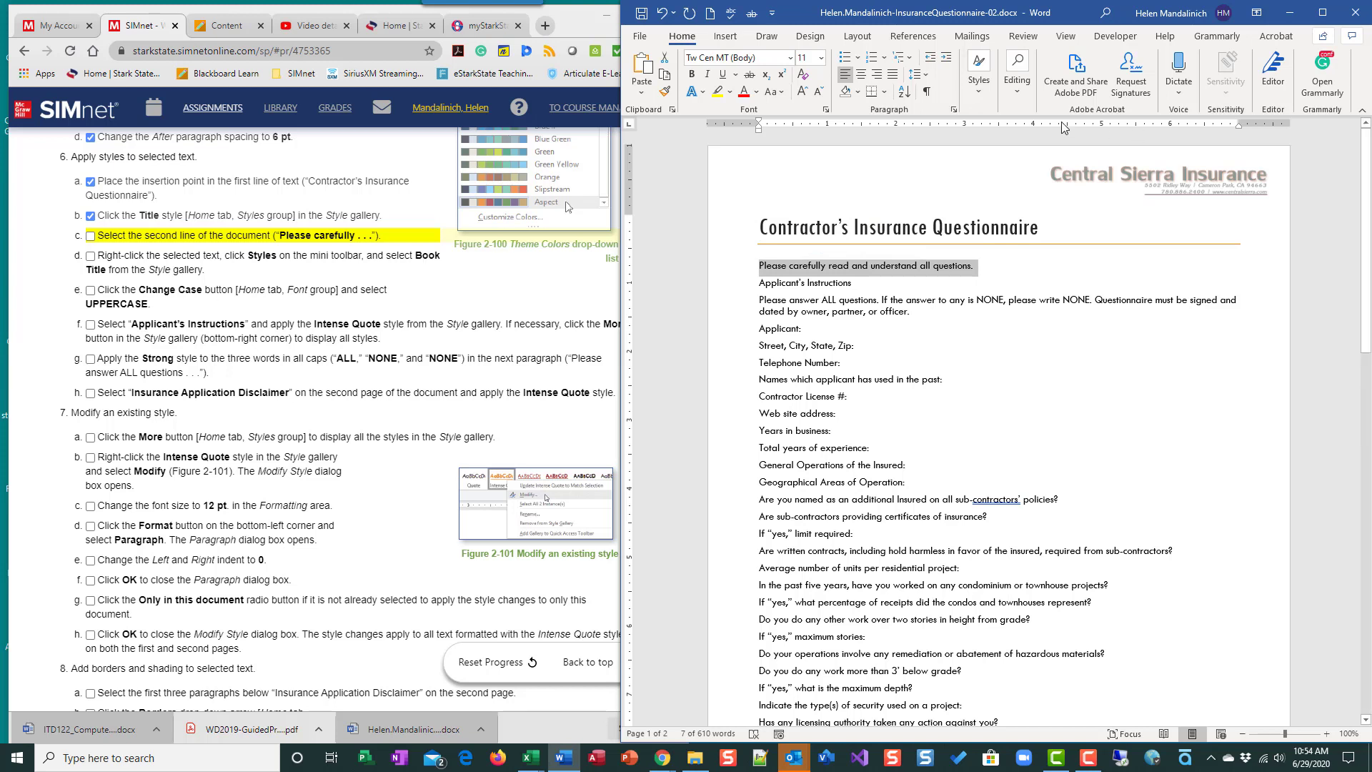
click(1013, 96)
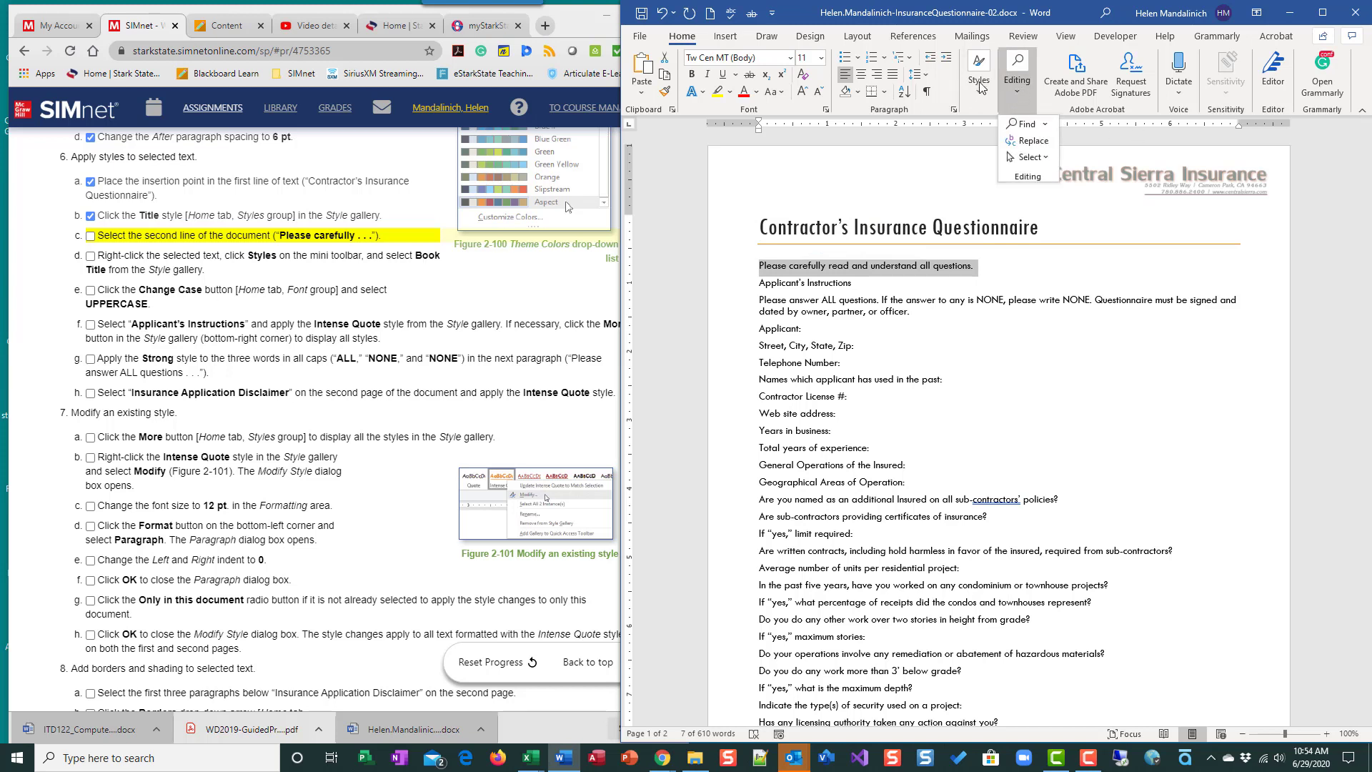
click(980, 87)
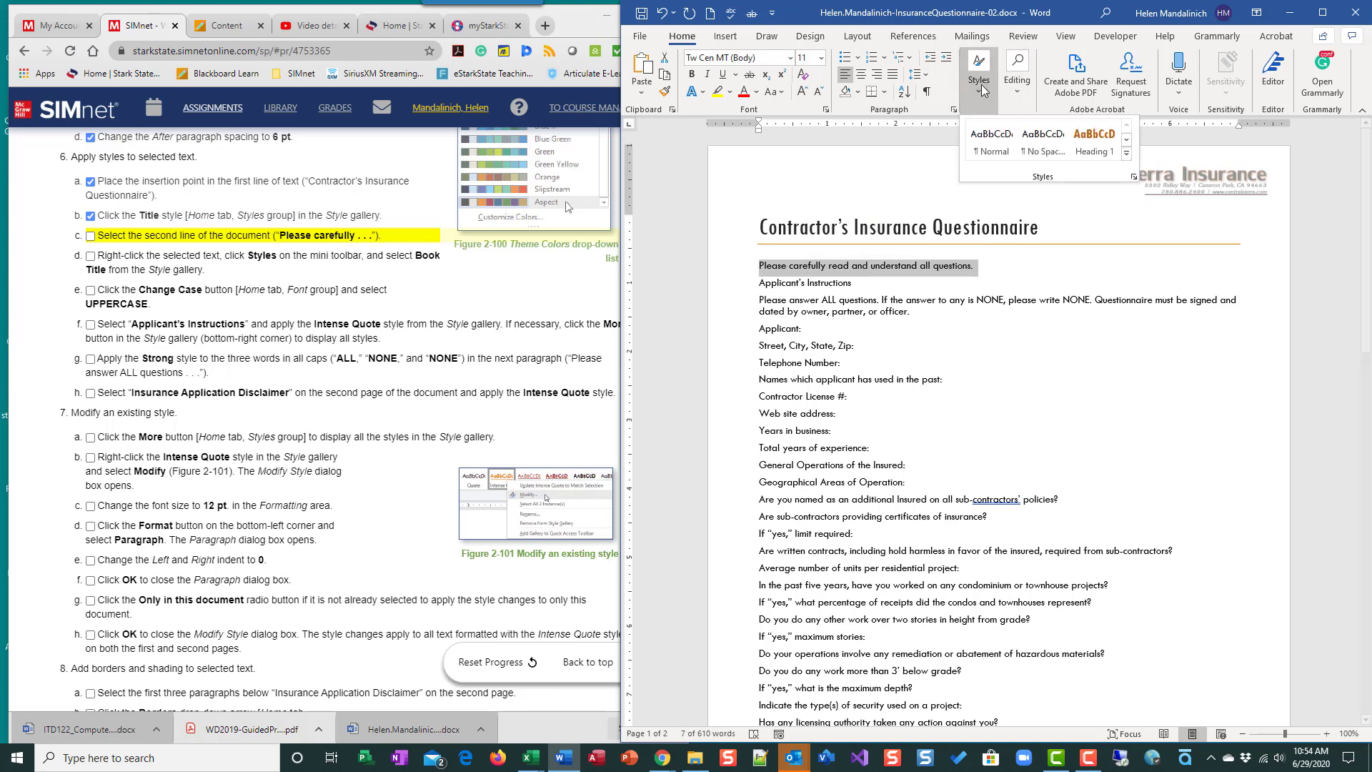
click(1126, 156)
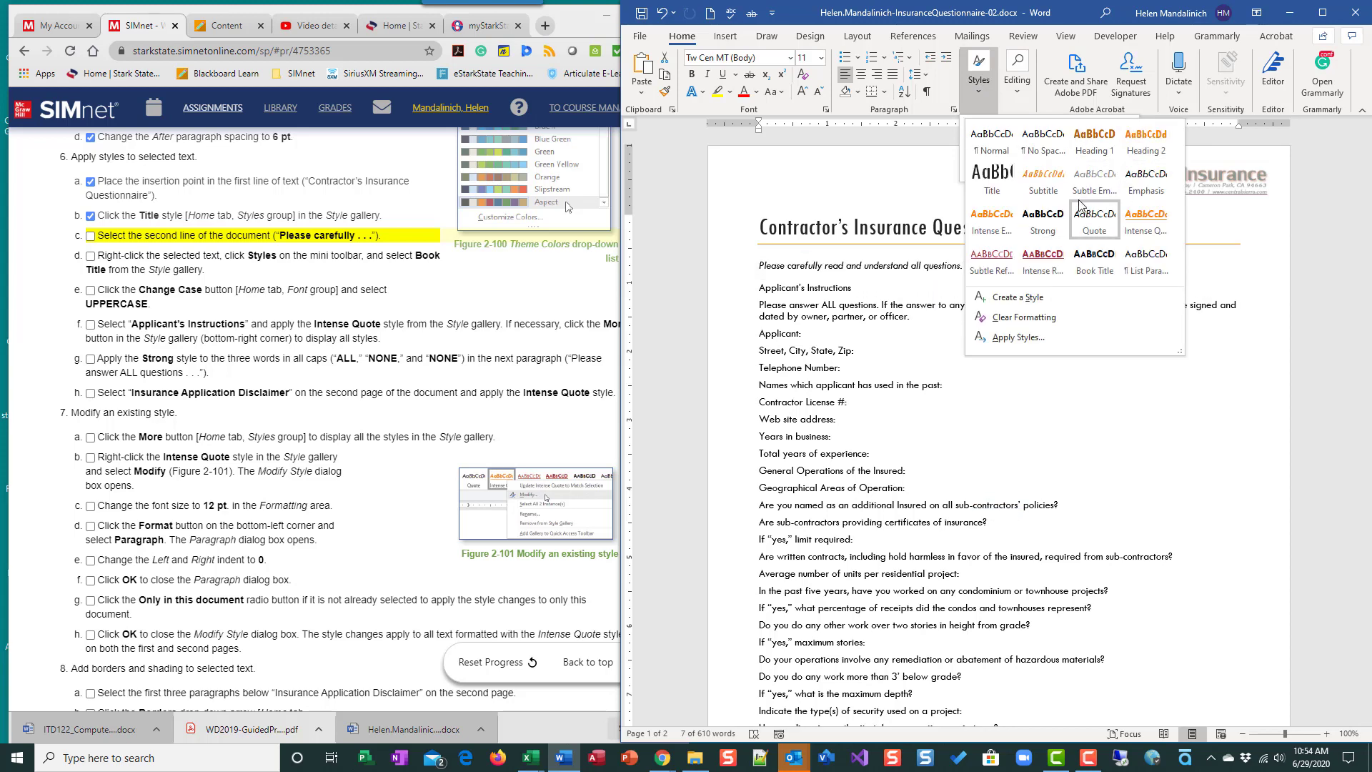
click(1101, 270)
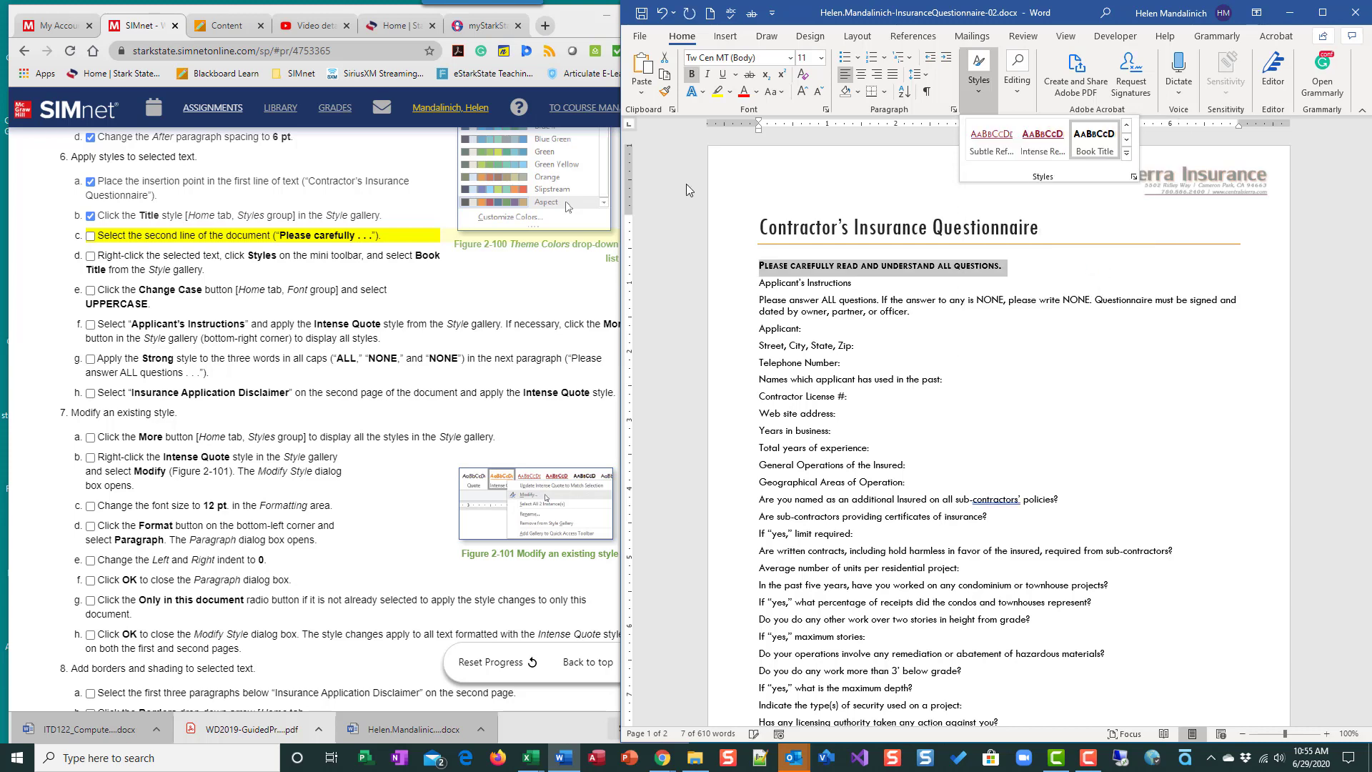
click(89, 237)
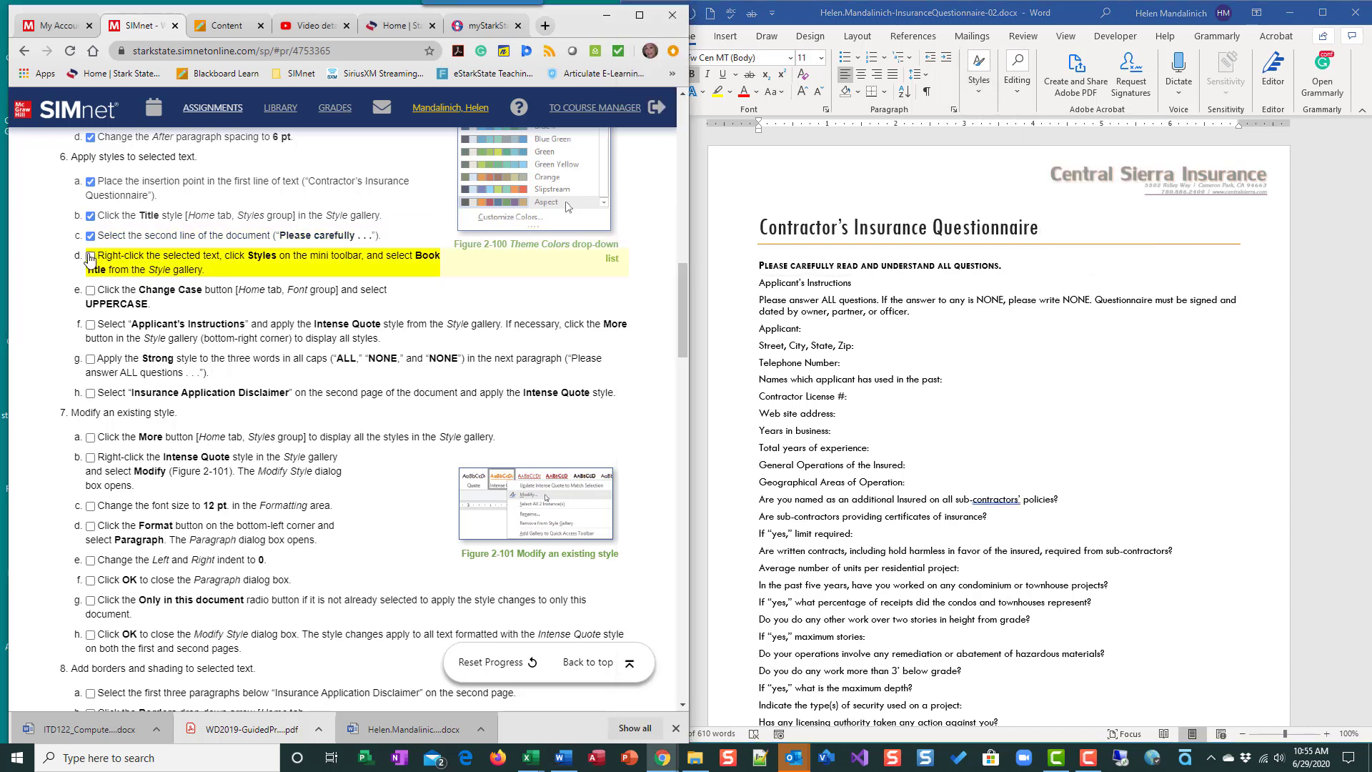
click(90, 256)
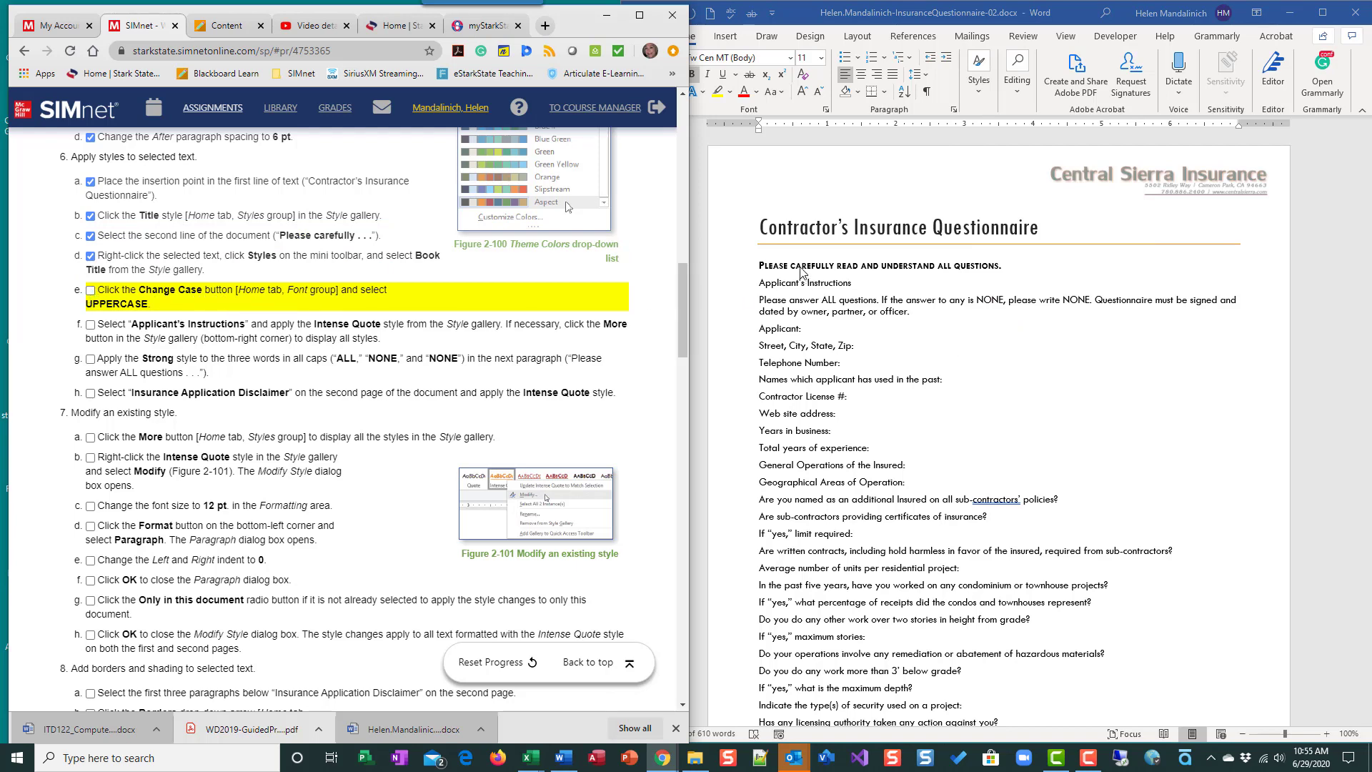
Change the case of the "Please carefully read and understand all questions." line to UPPERCASE and mark instruction 6e as done
click(736, 269)
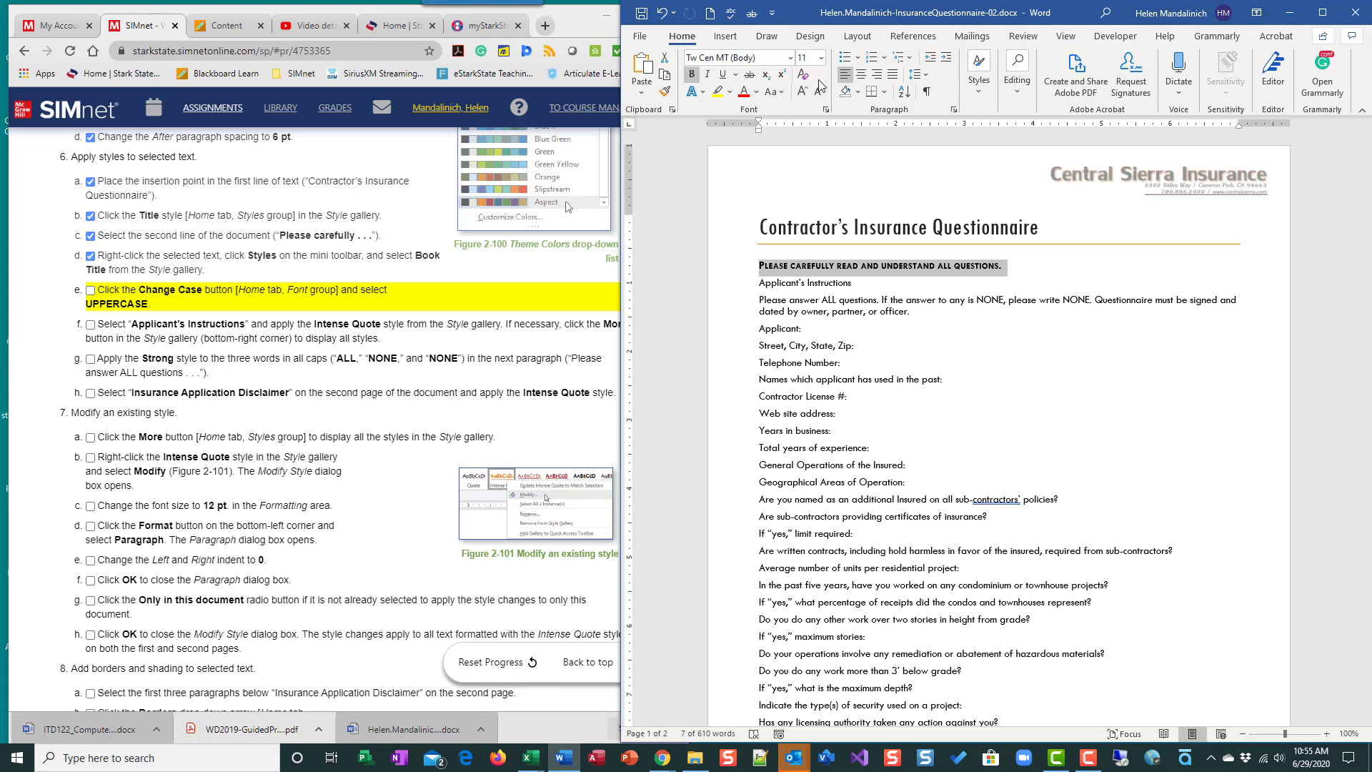
click(772, 93)
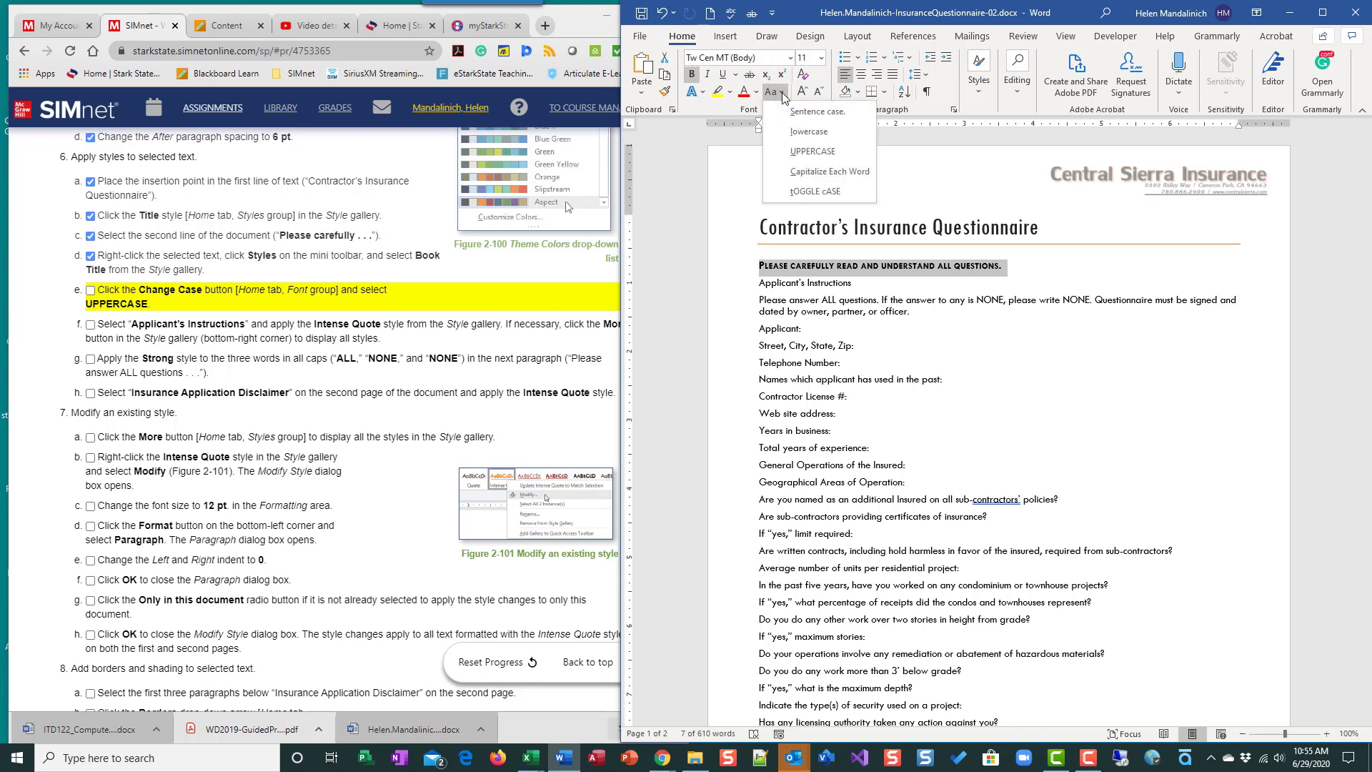
click(808, 153)
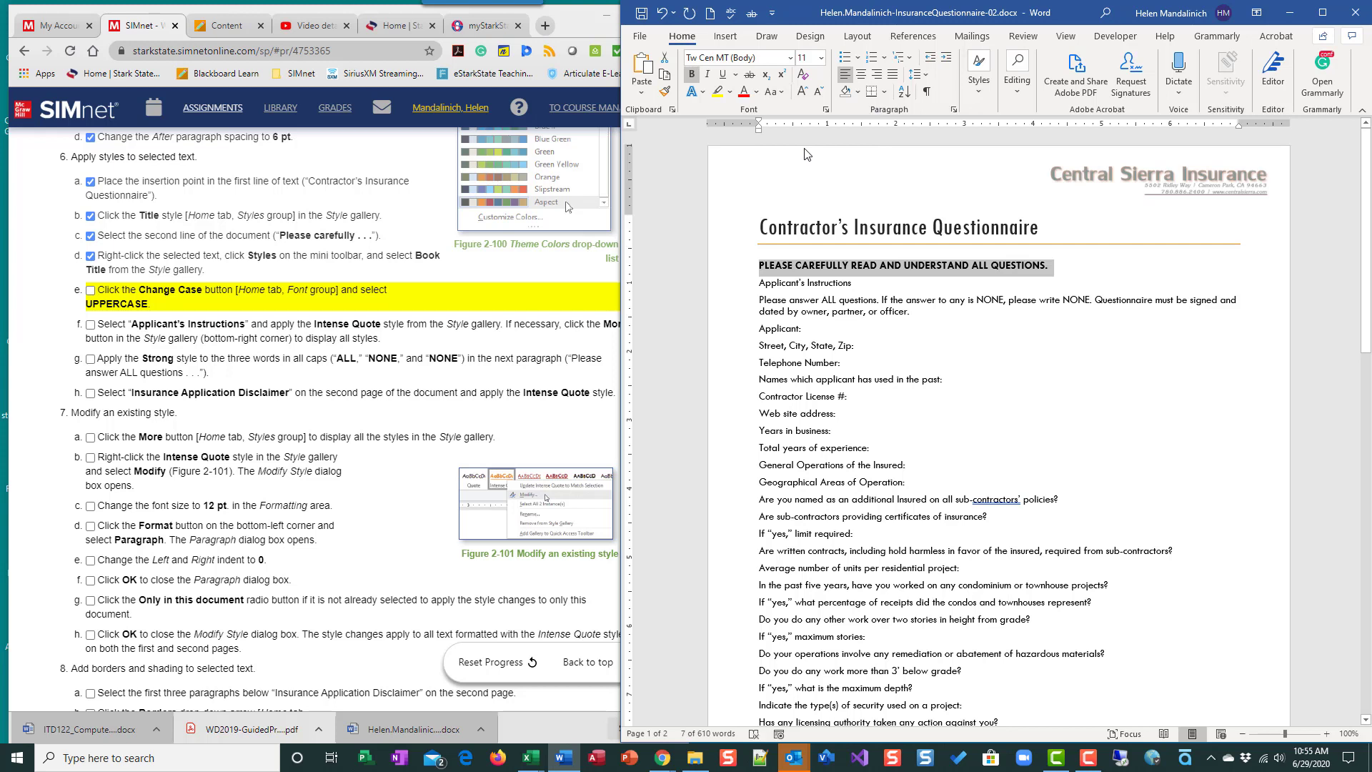
click(91, 303)
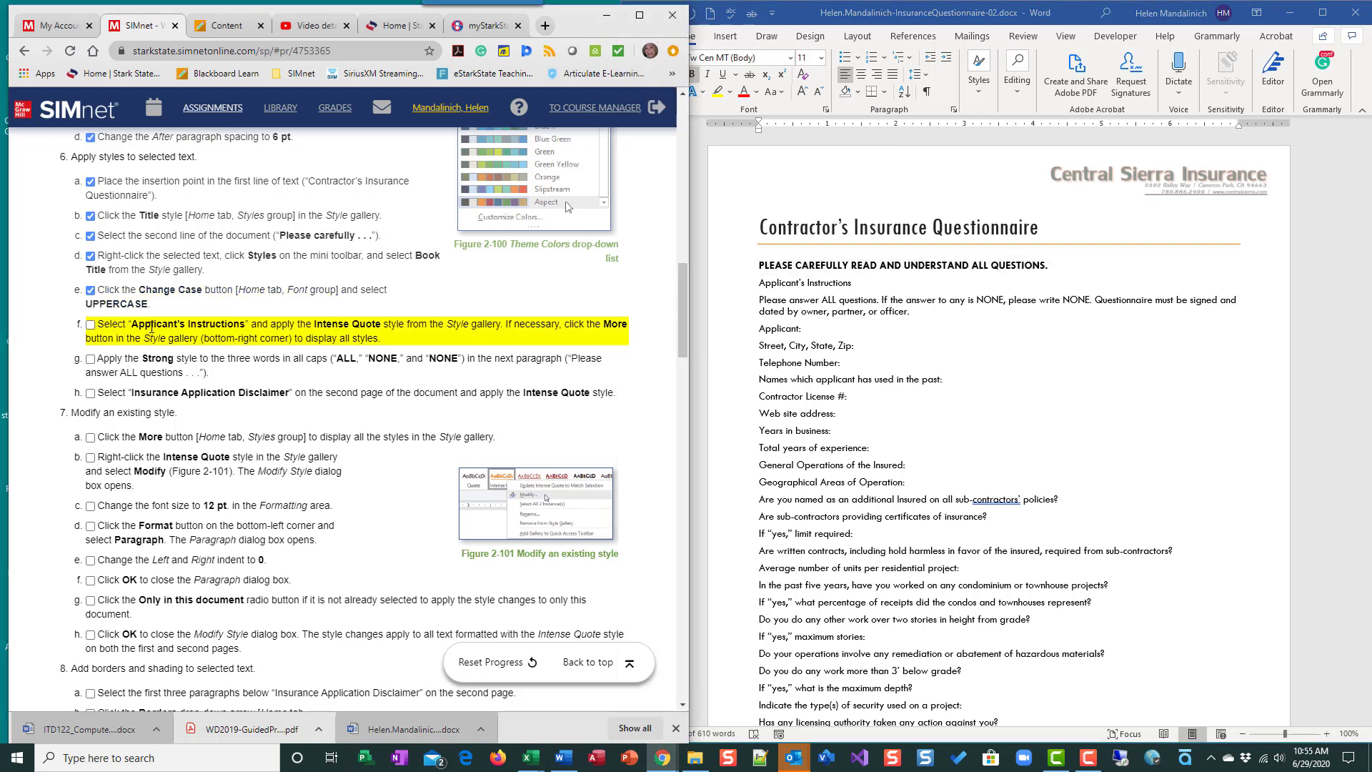
Apply the Intense Quote style to the "Applicant's Instructions" line and mark instruction 6f as done
click(730, 287)
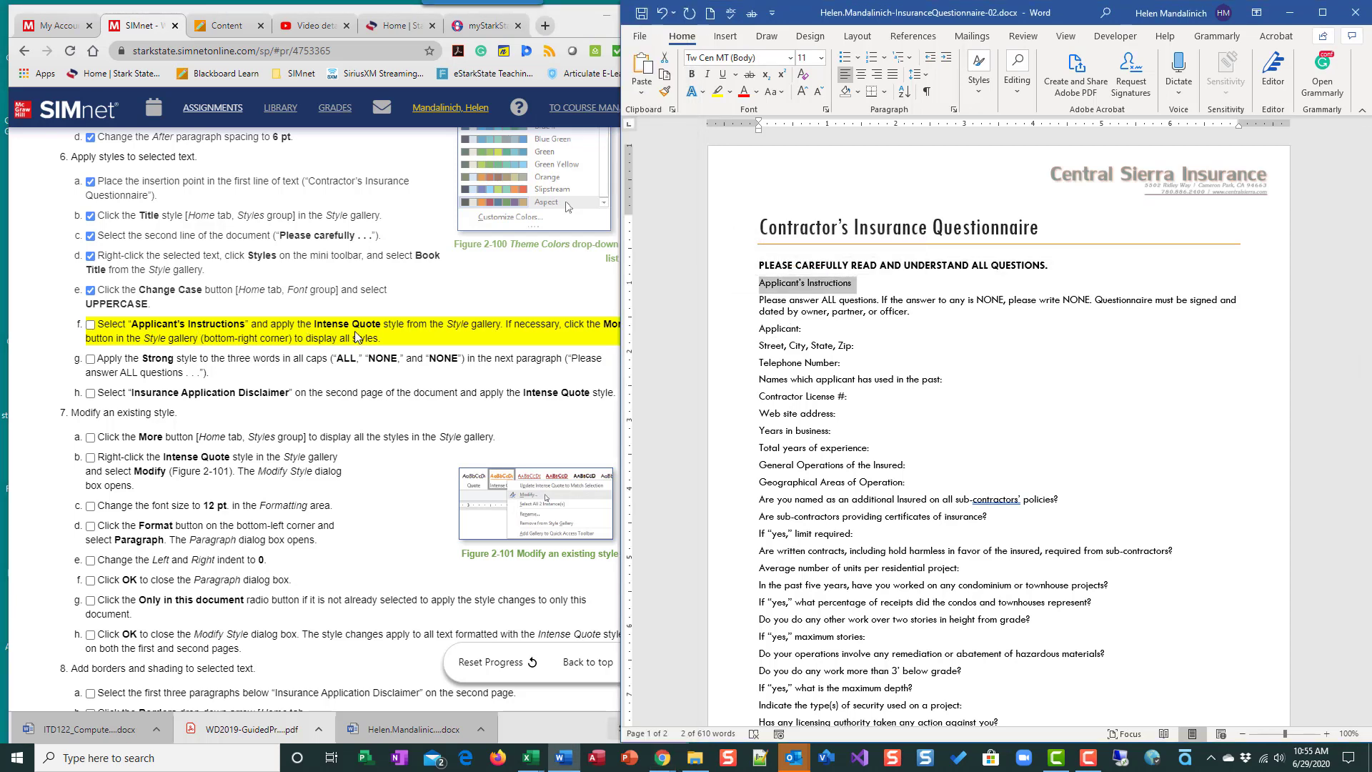
click(978, 93)
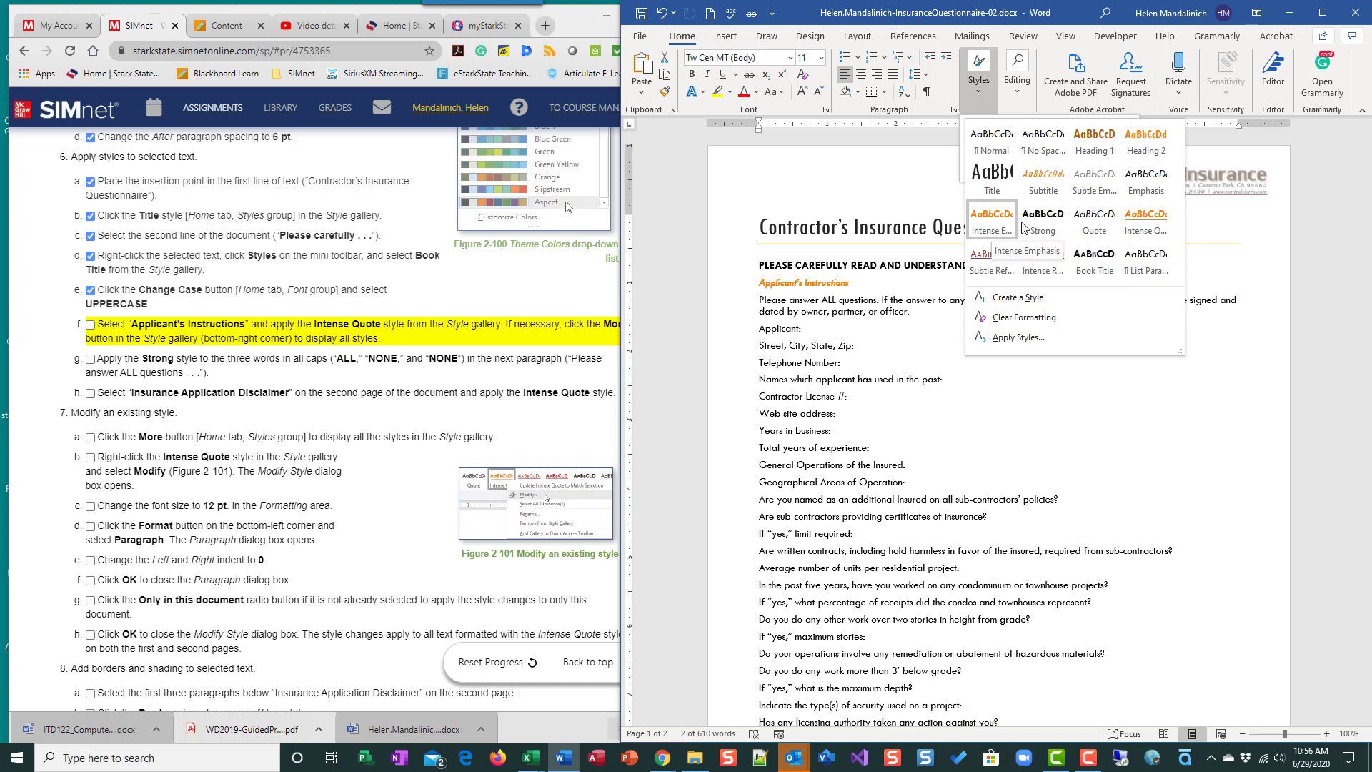
click(1161, 227)
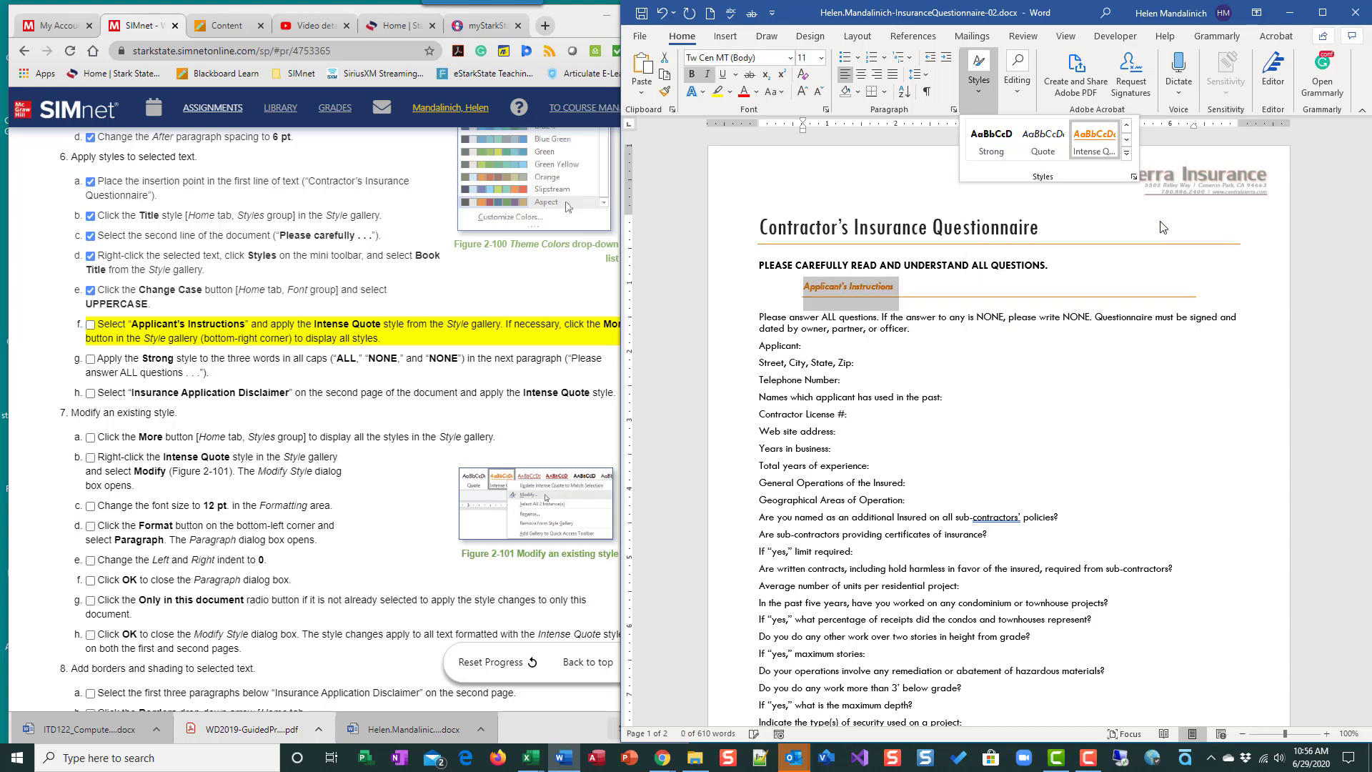
click(90, 325)
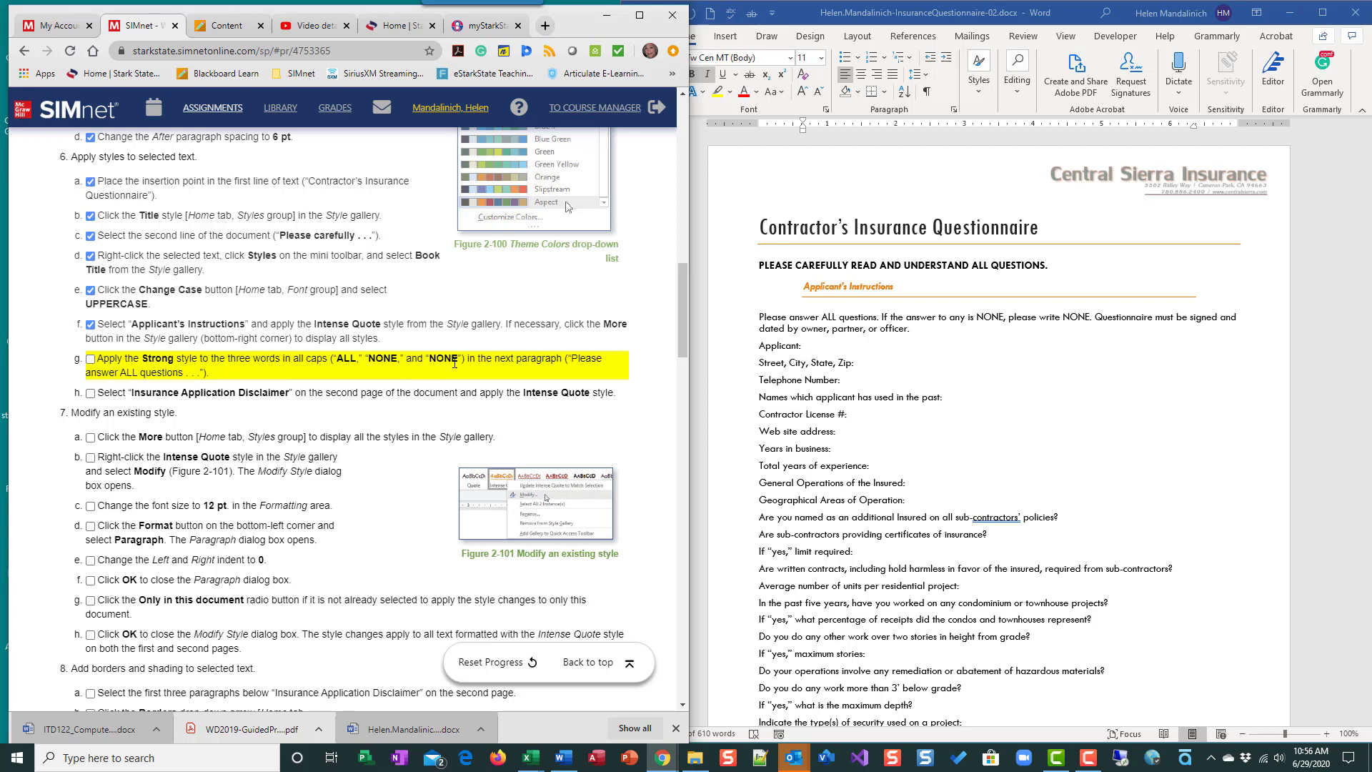
Apply the Strong style to "ALL" and both "NONE" words in the "Please answer ALL questions" paragraph and mark instruction 6g as done
double_click(829, 318)
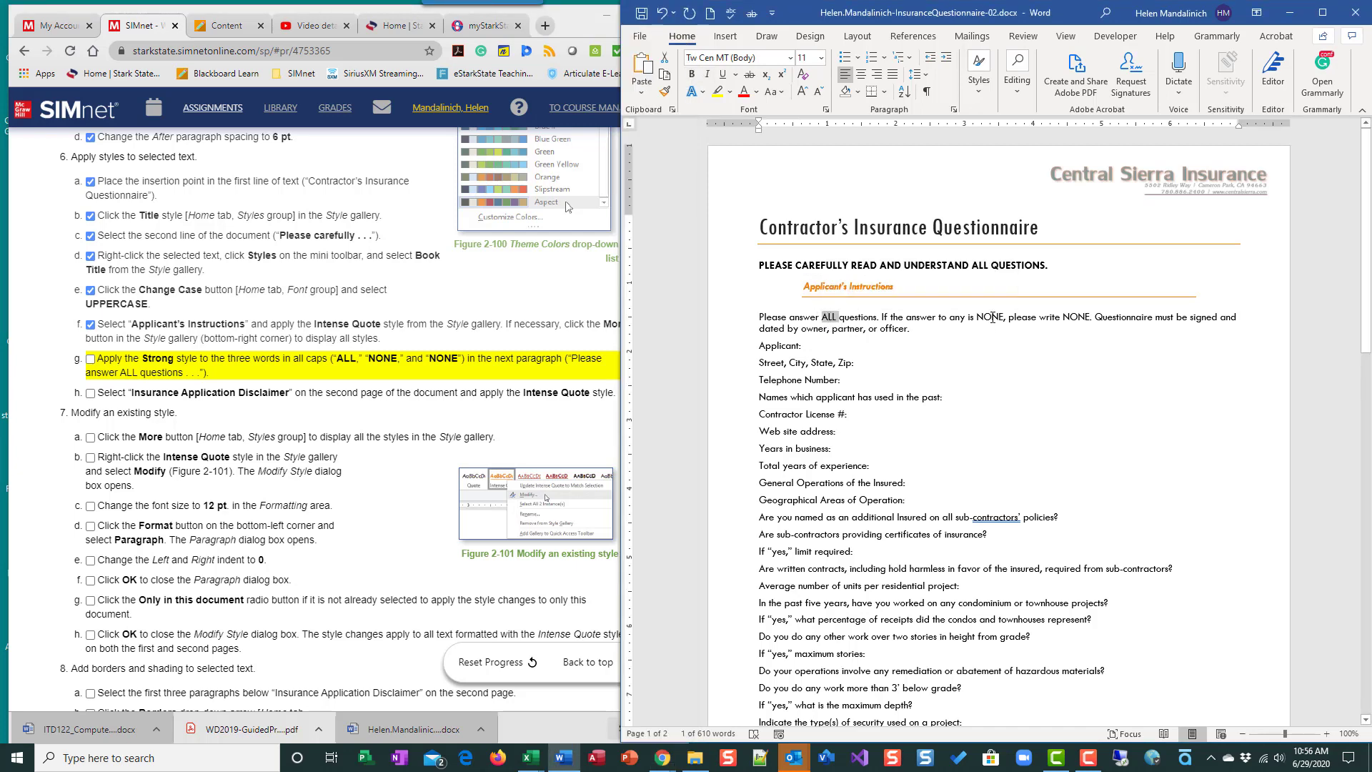
ctrl+double_click(992, 317)
ctrl+double_click(1074, 317)
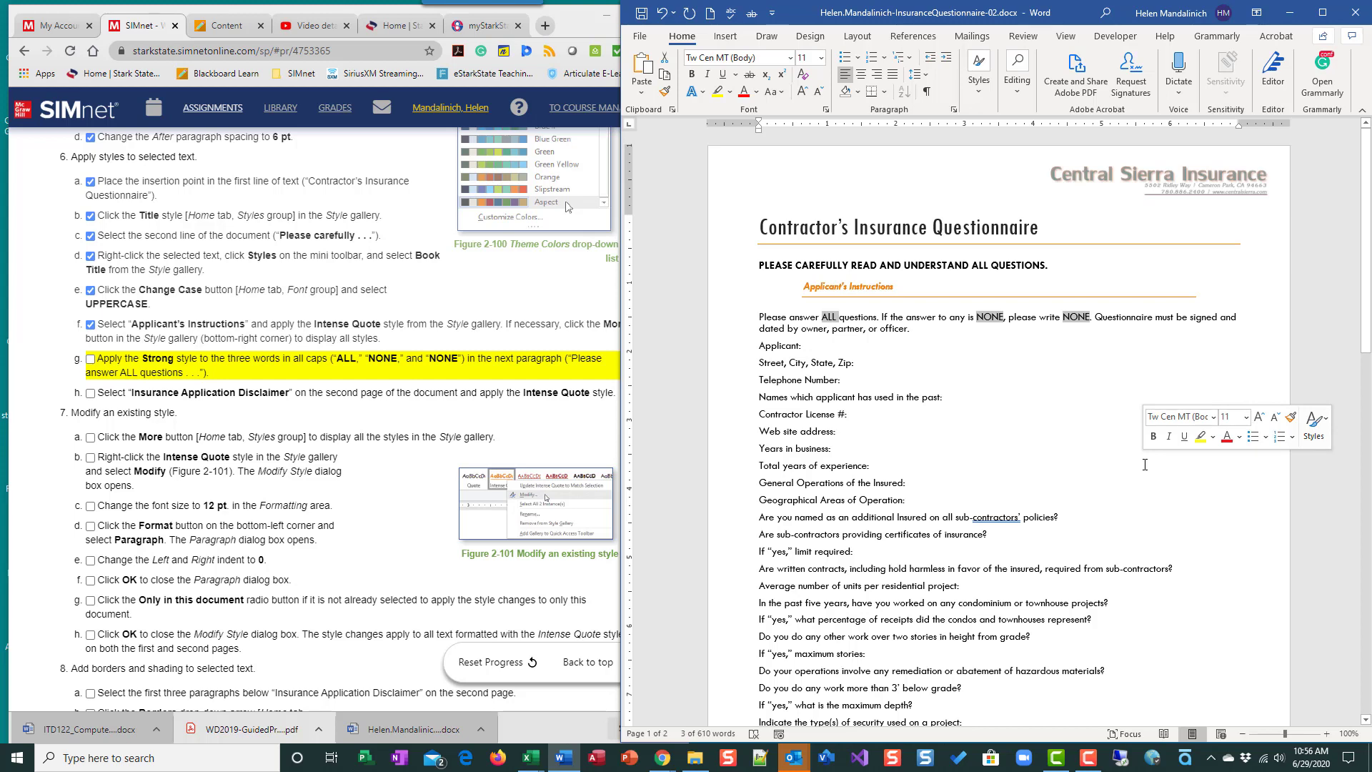
click(979, 95)
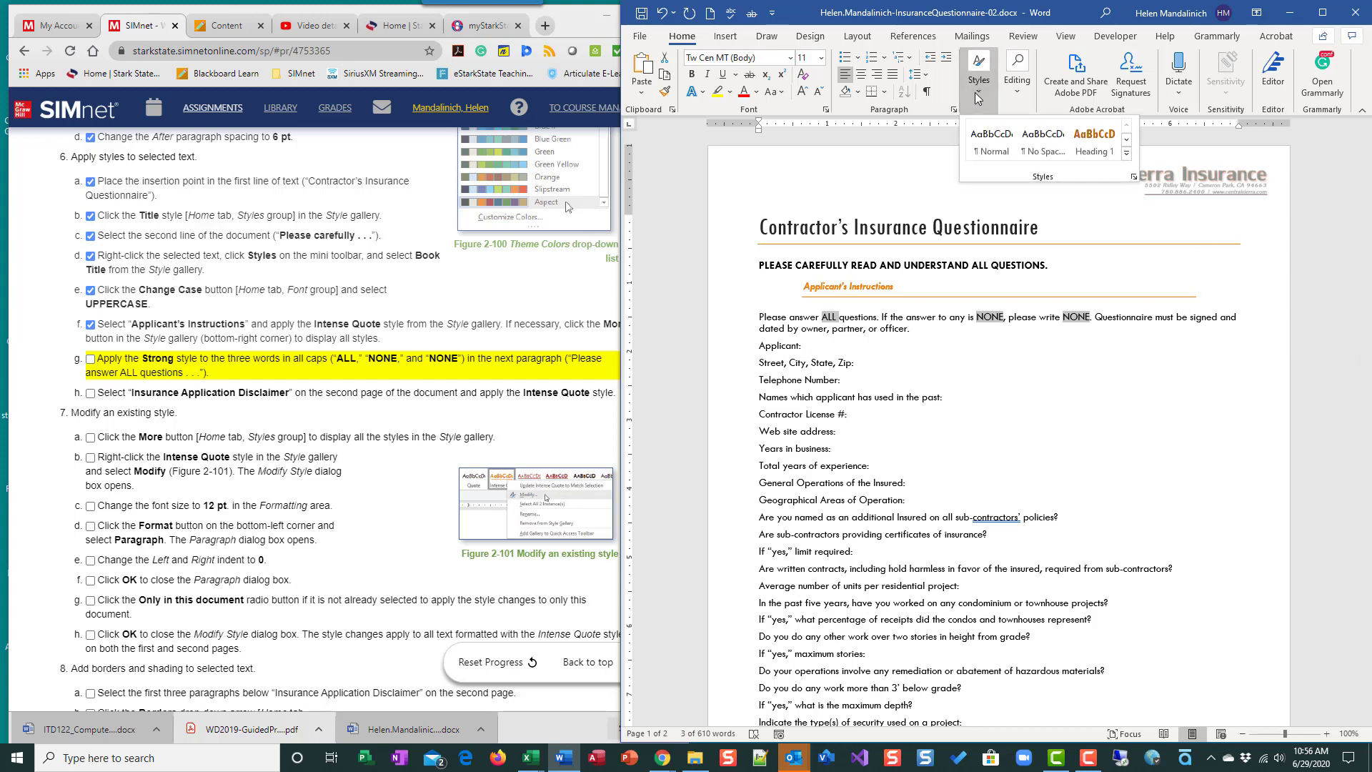
click(1127, 152)
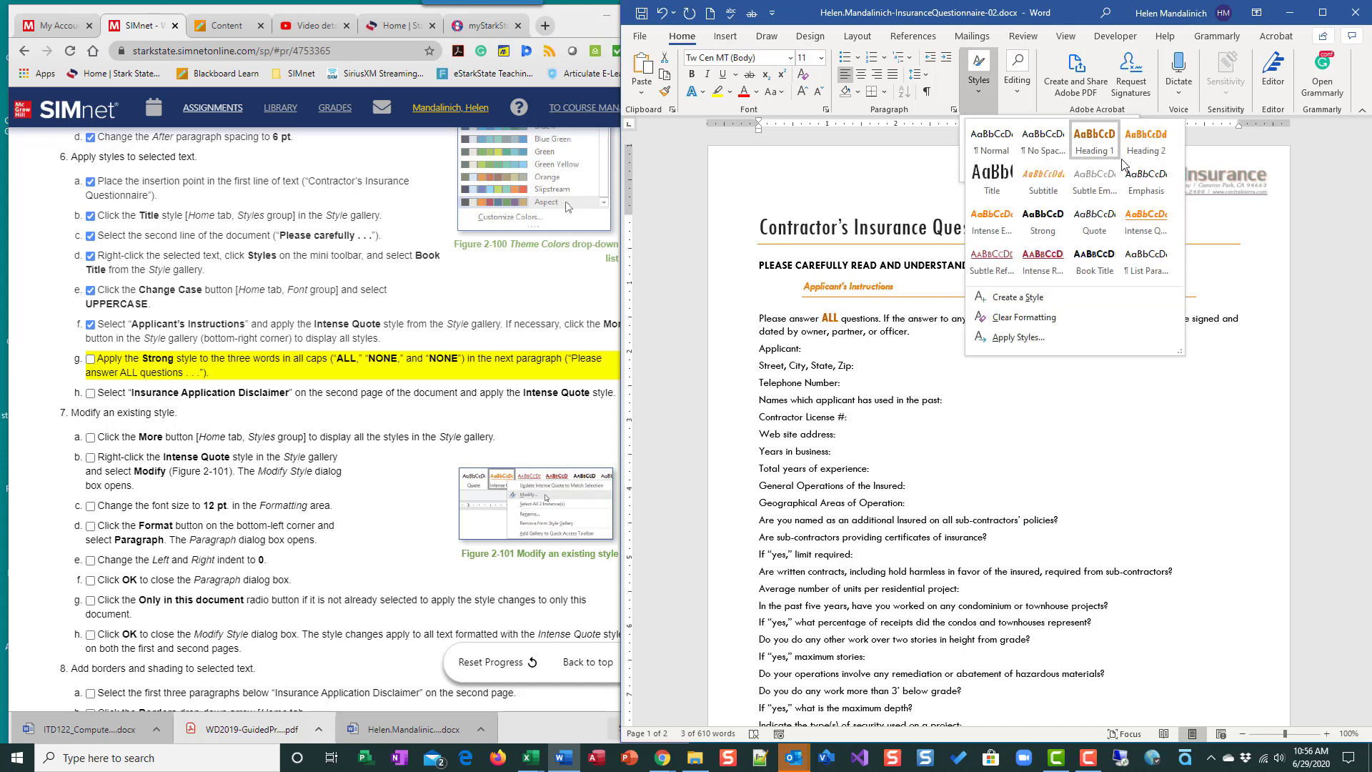
click(1058, 235)
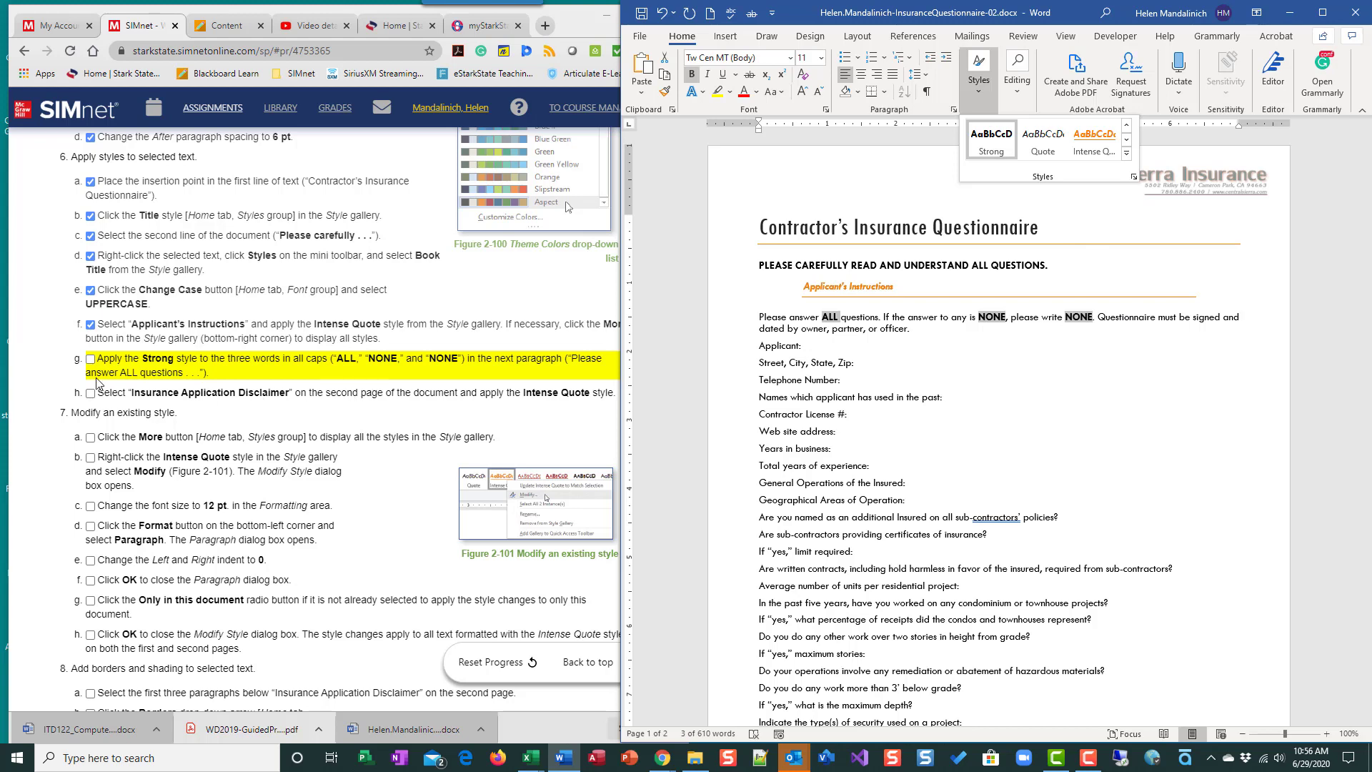
click(90, 359)
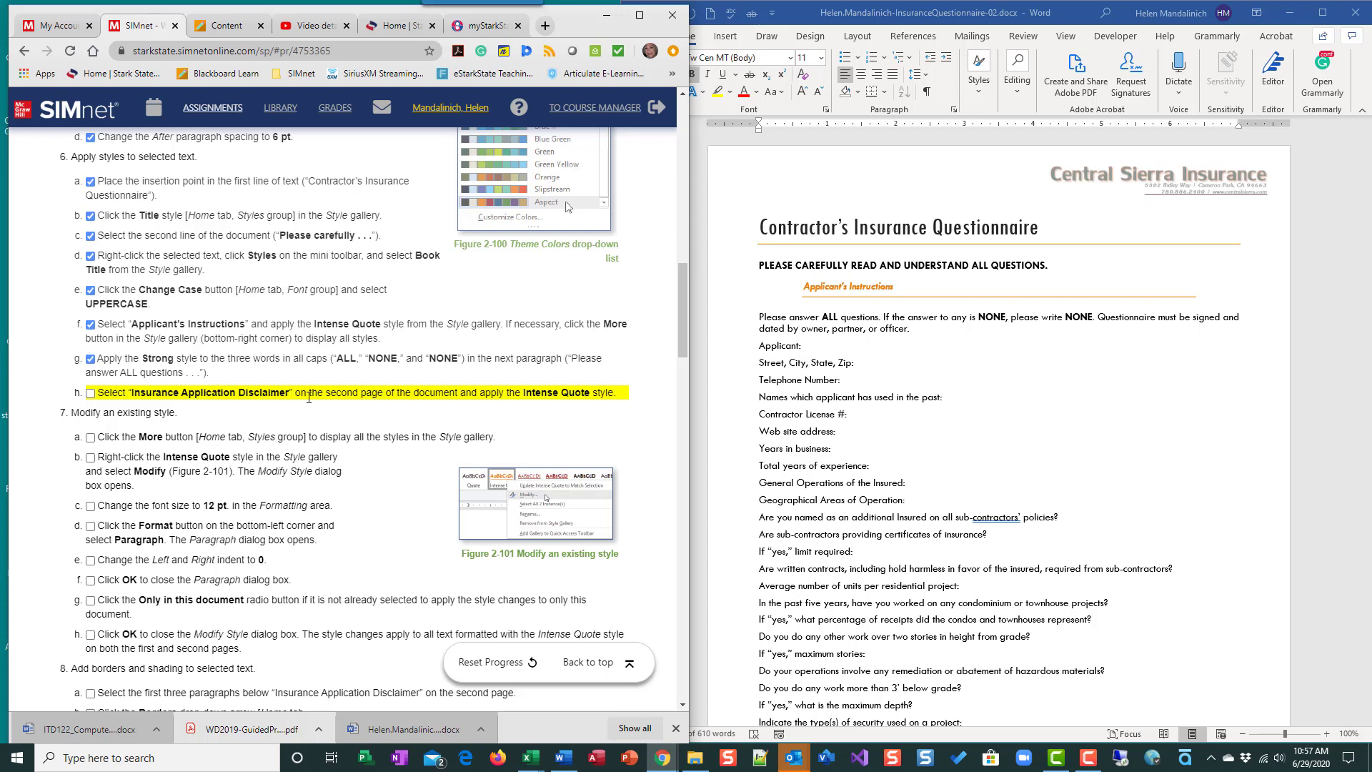
Apply the Intense Quote style to the "Insurance Application Disclaimer" line on the second page and mark instruction 6h as done
scroll(1086, 536, down, 5)
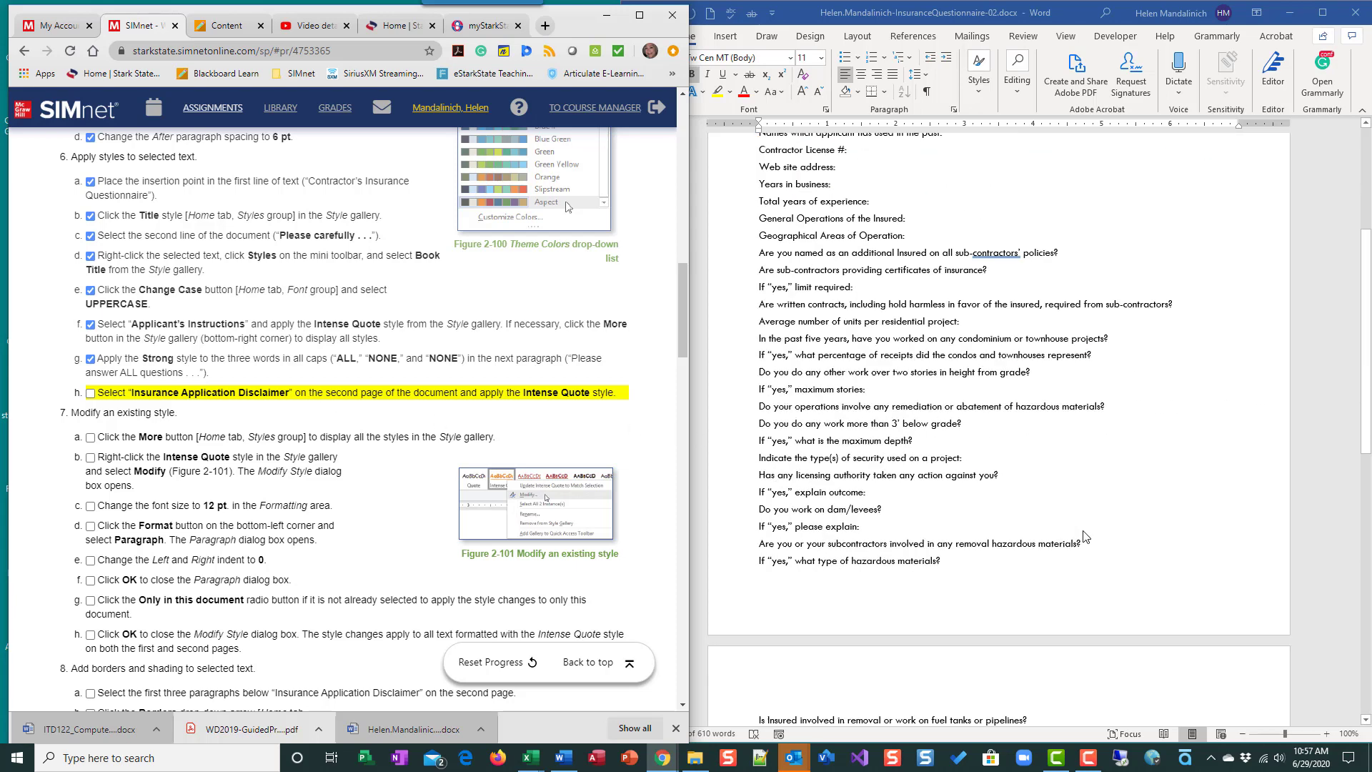
scroll(1085, 536, down, 10)
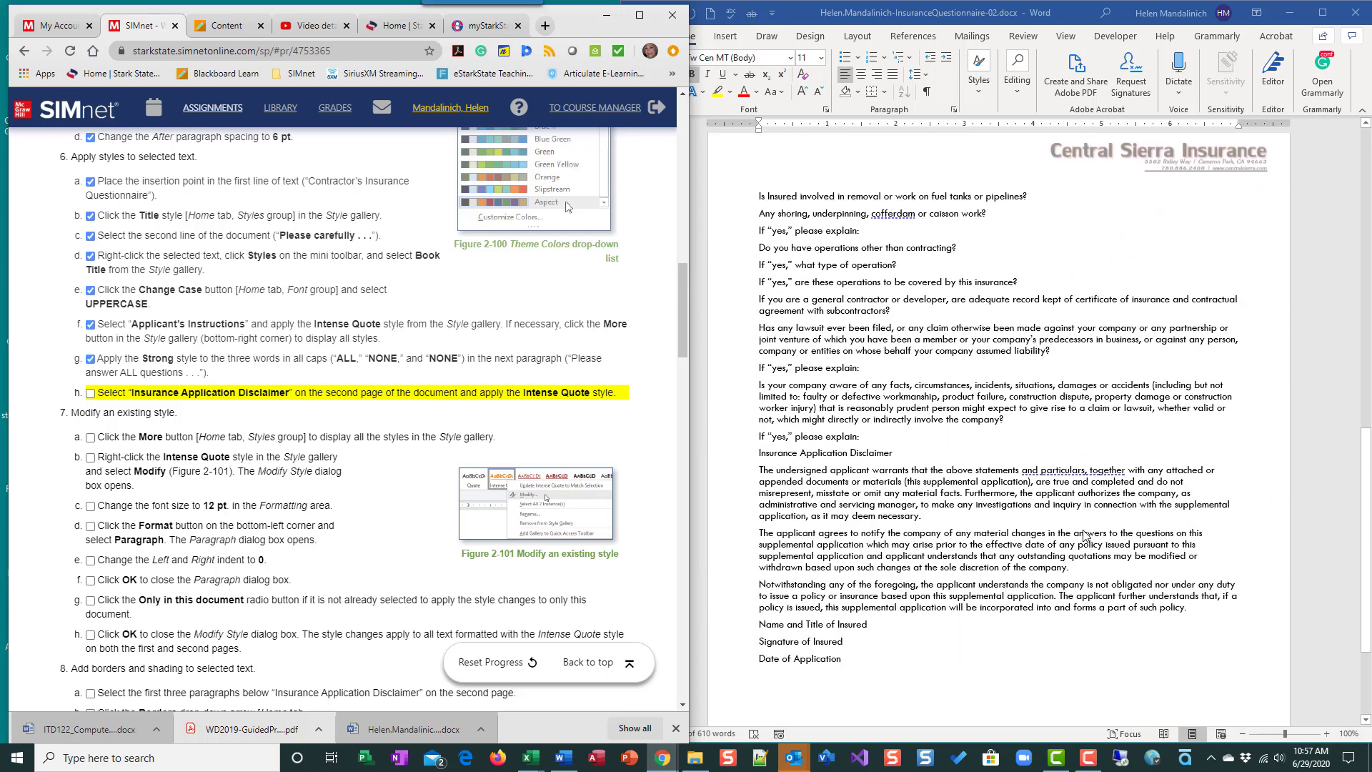
scroll(1085, 535, down, 2)
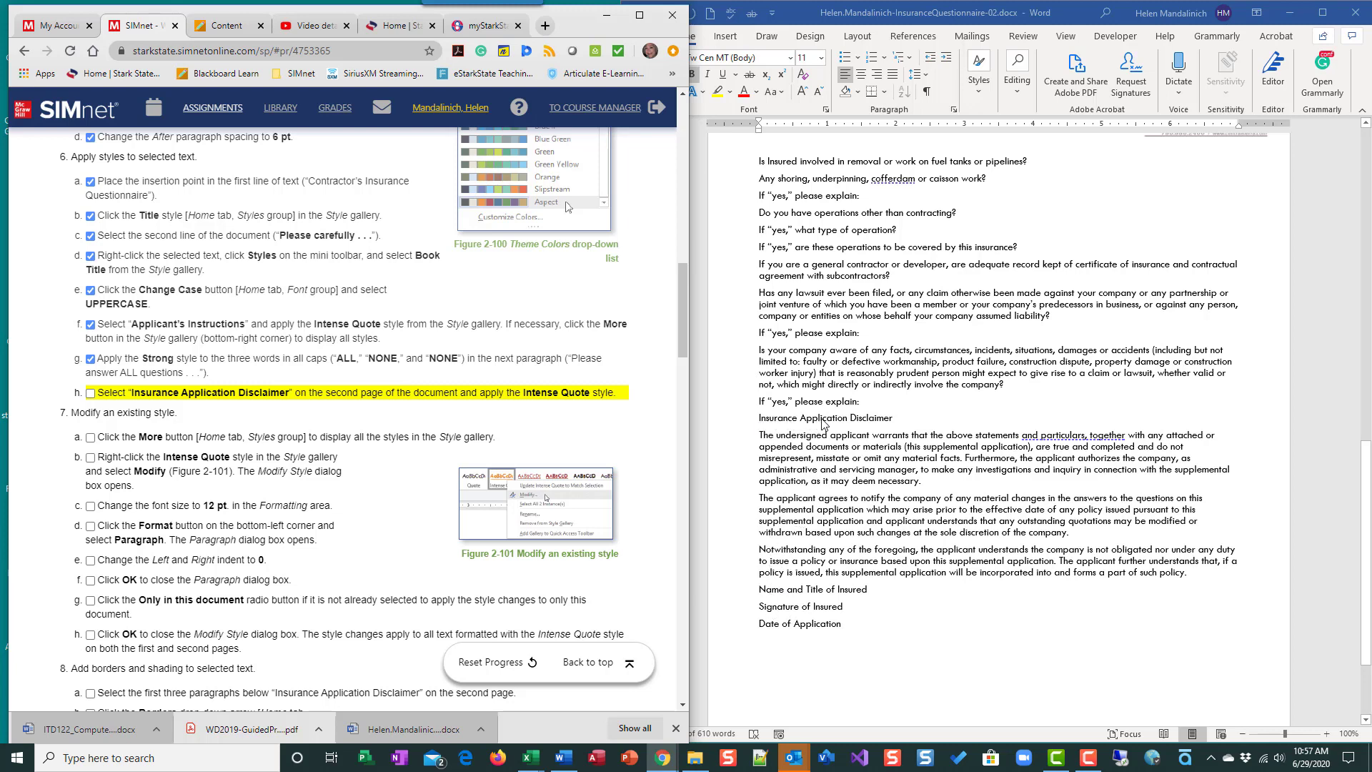
click(725, 423)
click(746, 423)
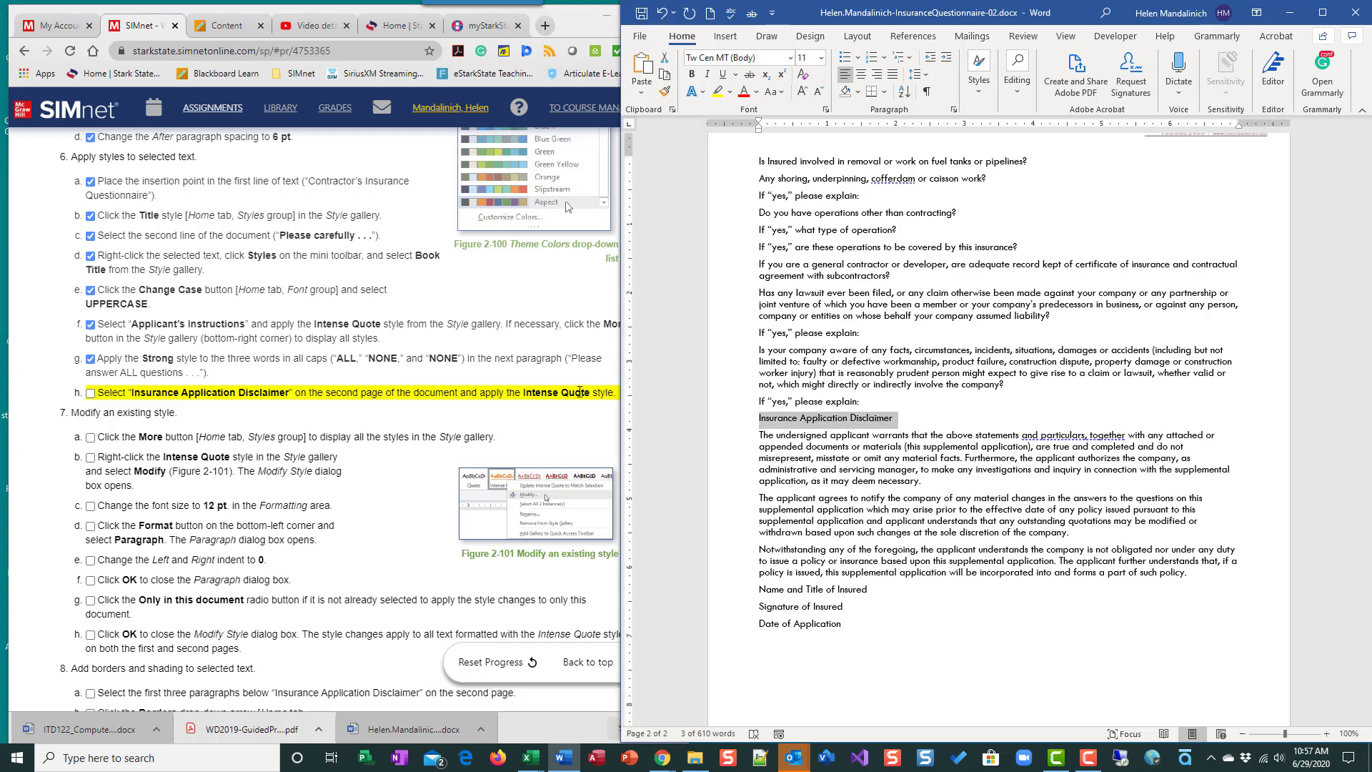
click(981, 90)
click(1126, 152)
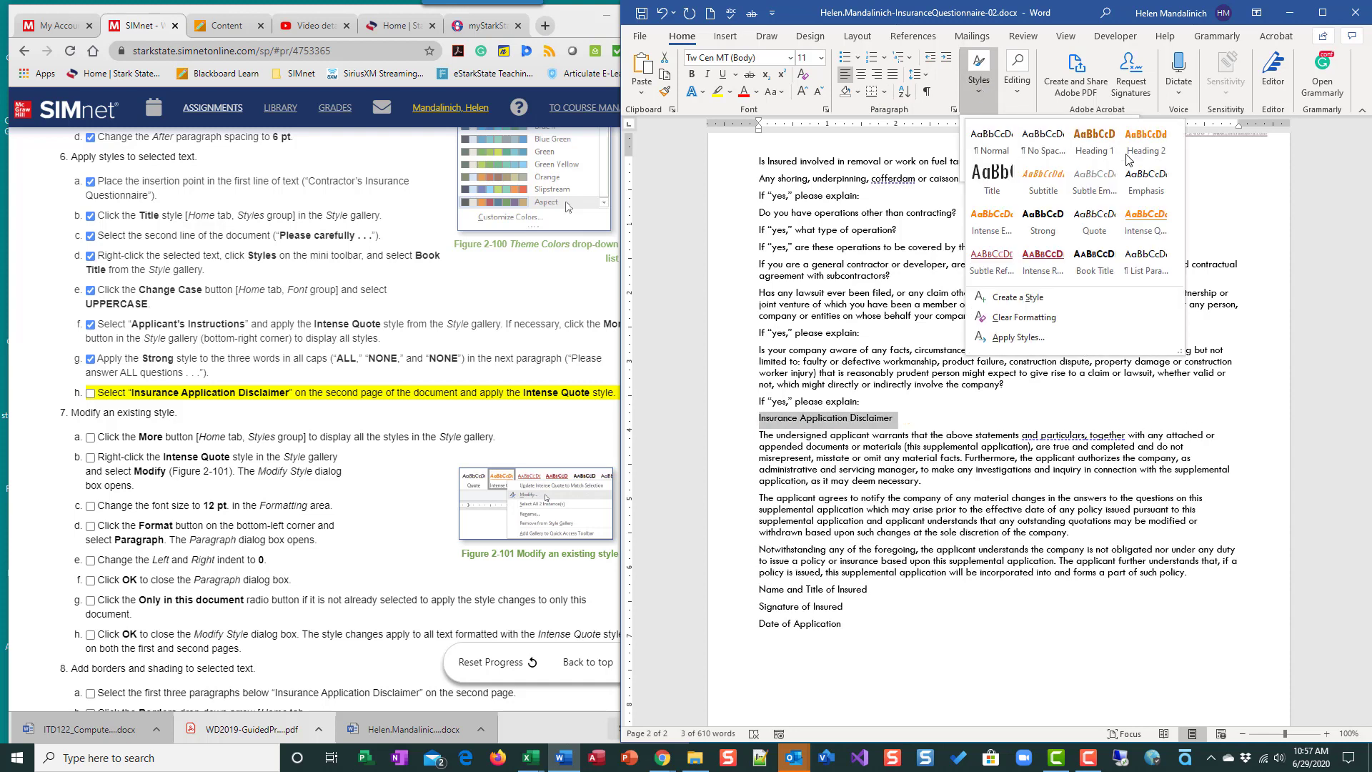
click(1139, 226)
click(90, 394)
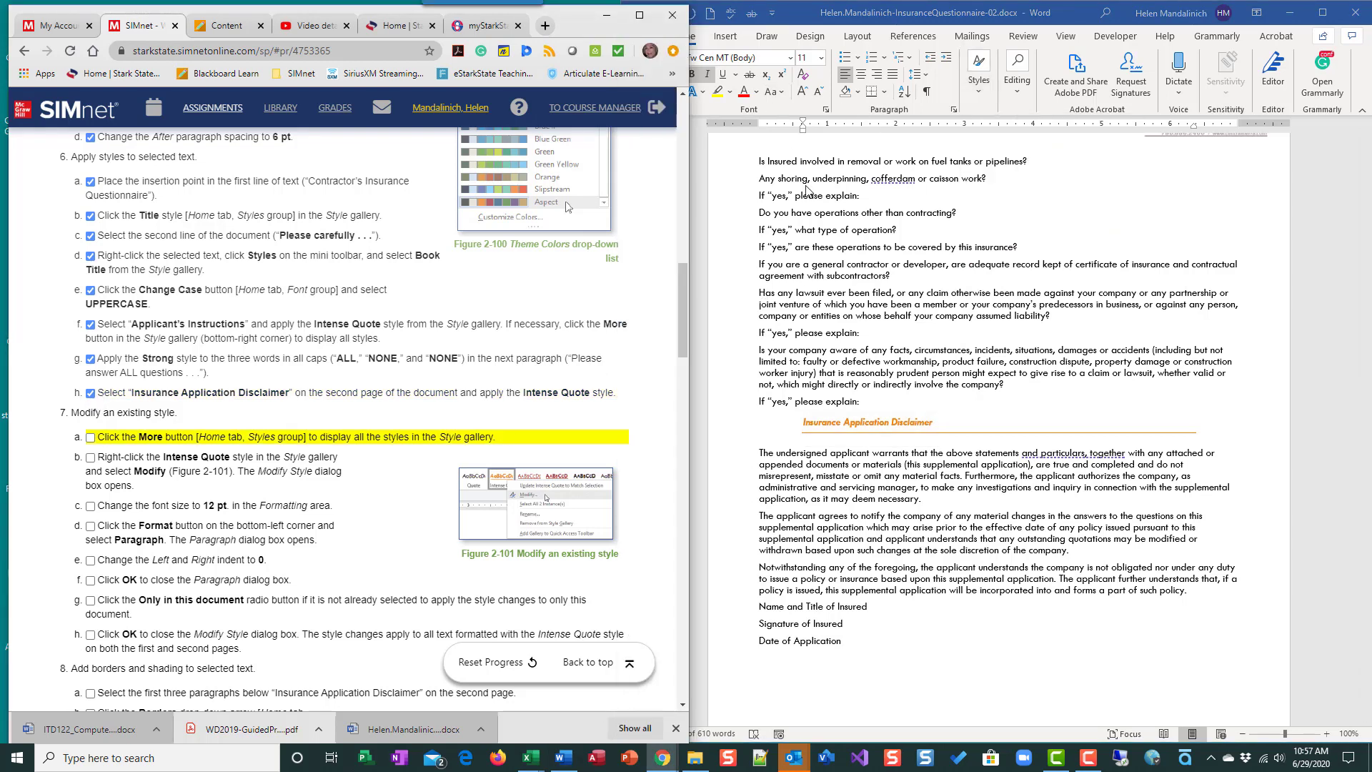
Open the Intense Quote style for modification and mark instructions 7a and 7b as done
click(748, 109)
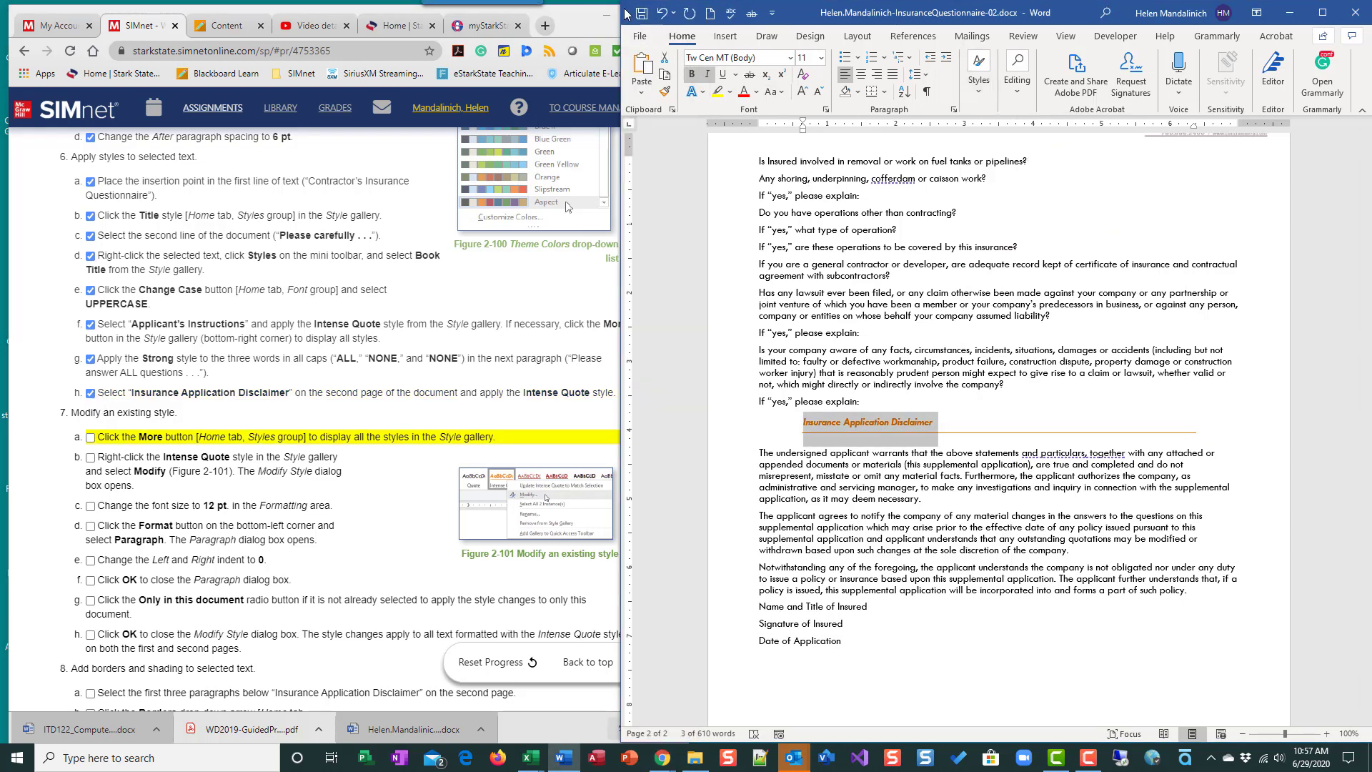
scroll(314, 481, down, 3)
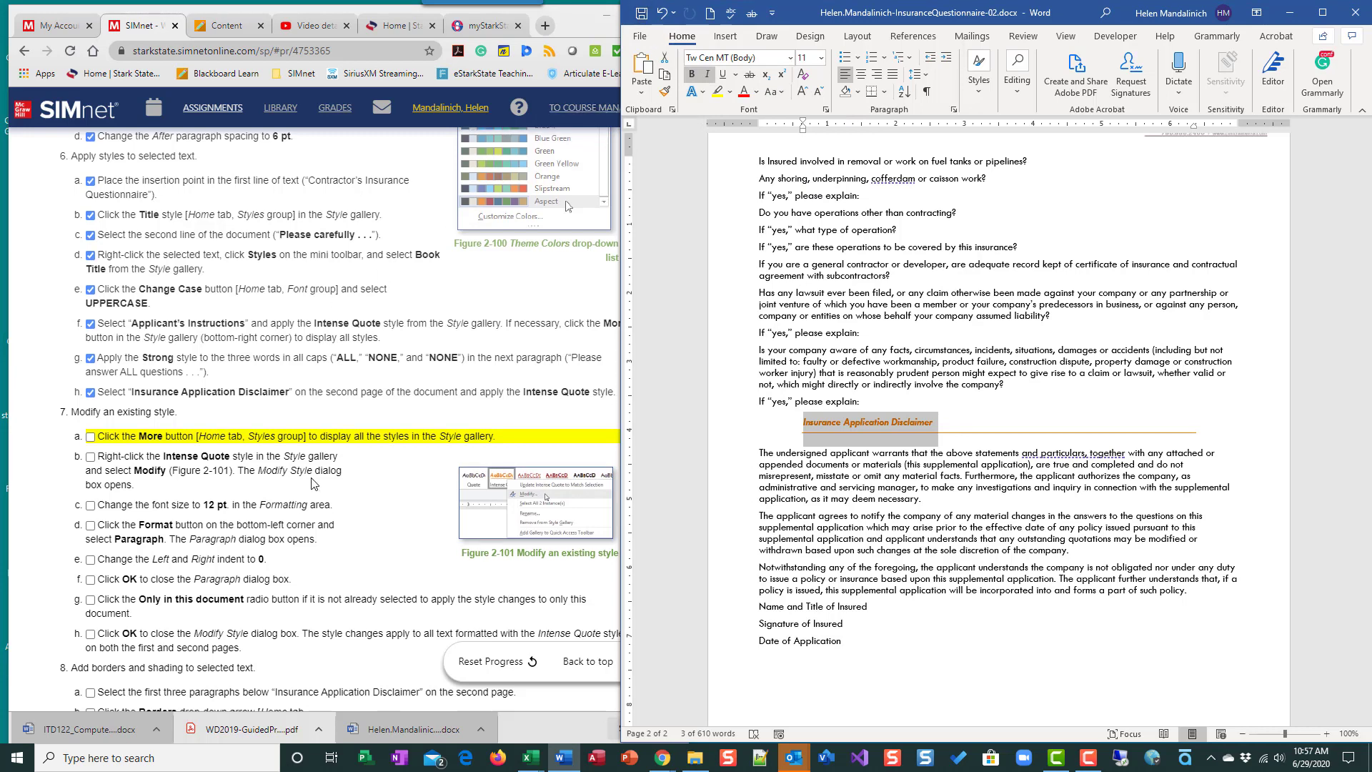
scroll(313, 481, up, 1)
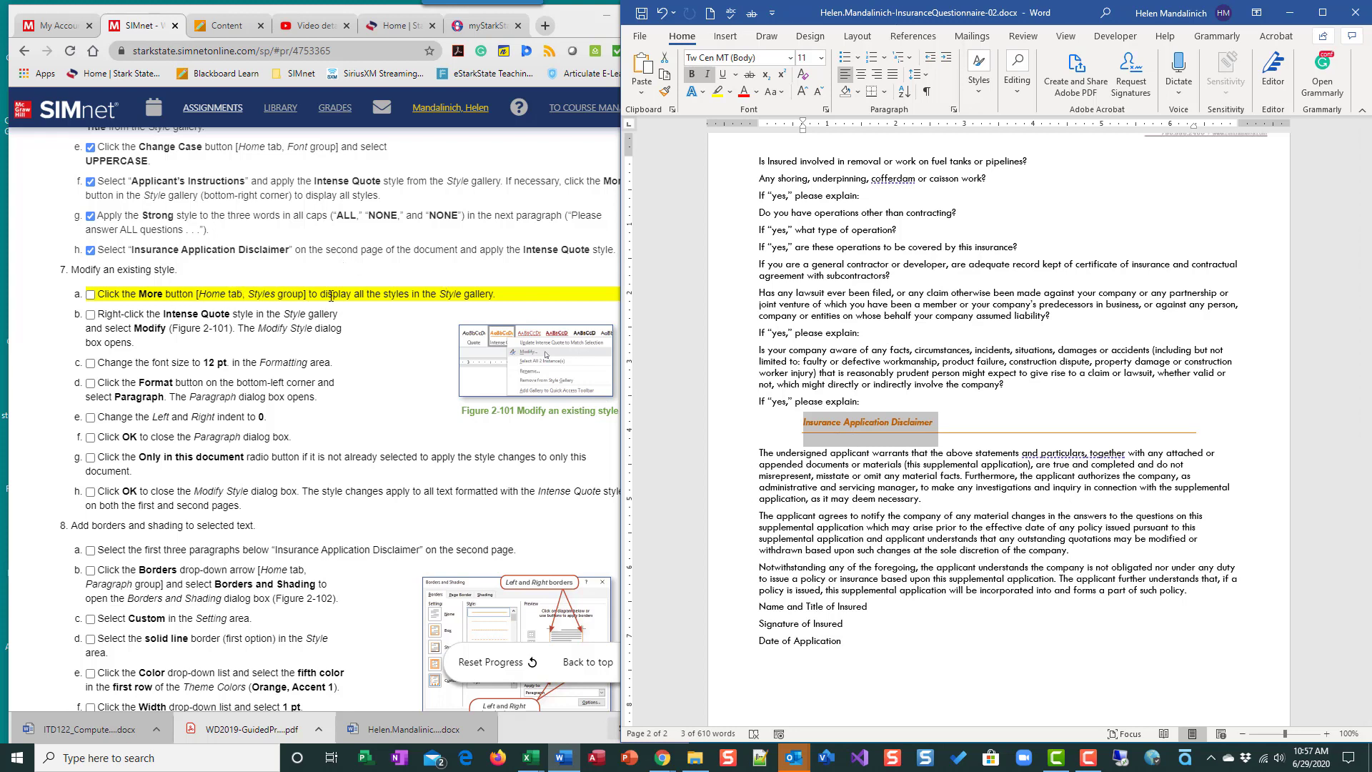
click(984, 96)
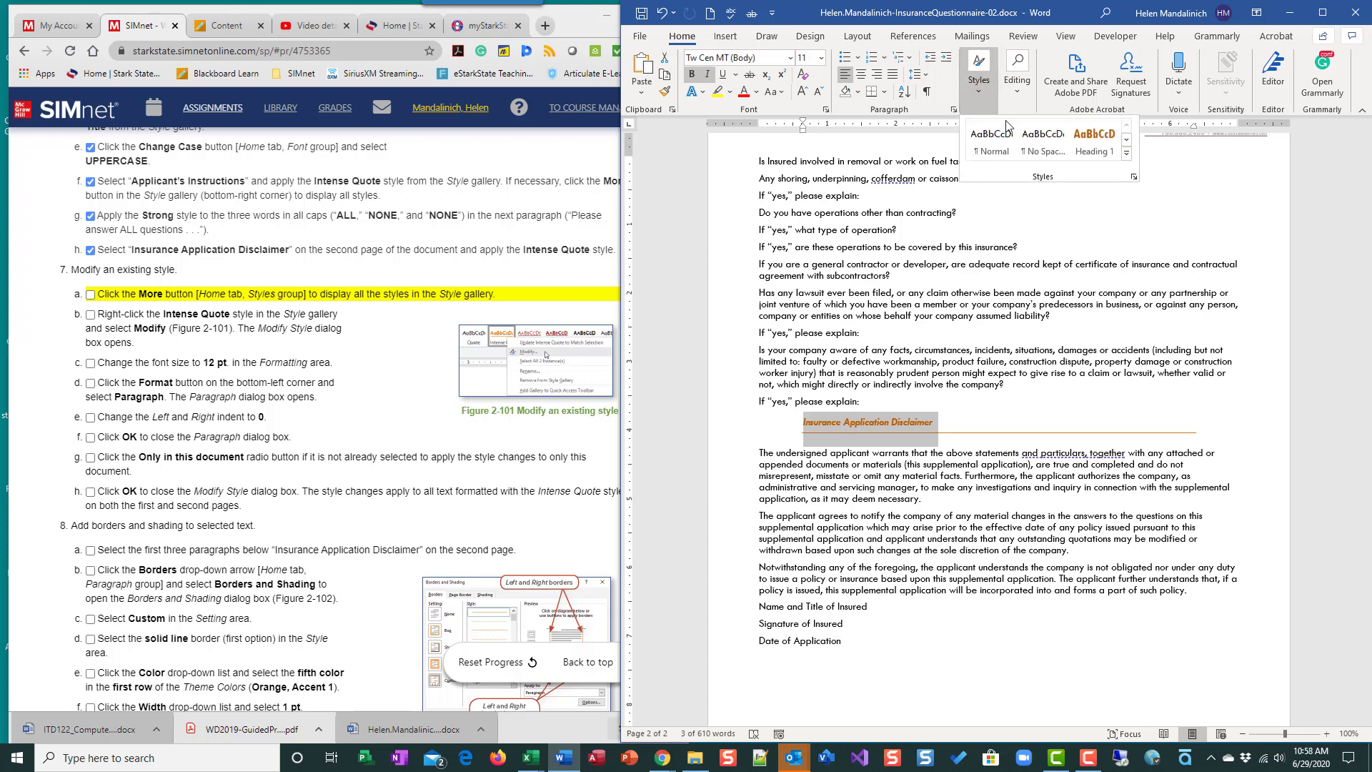
click(1126, 154)
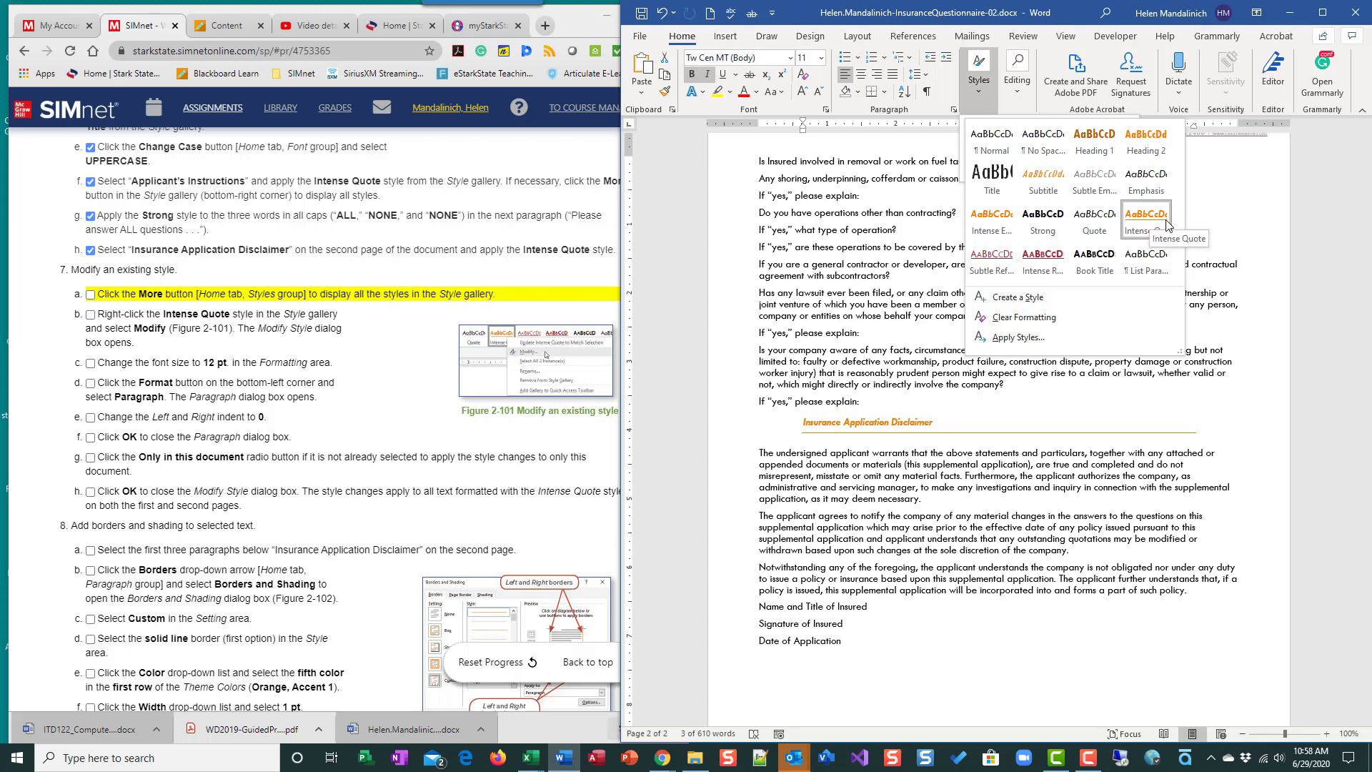
right_click(1157, 223)
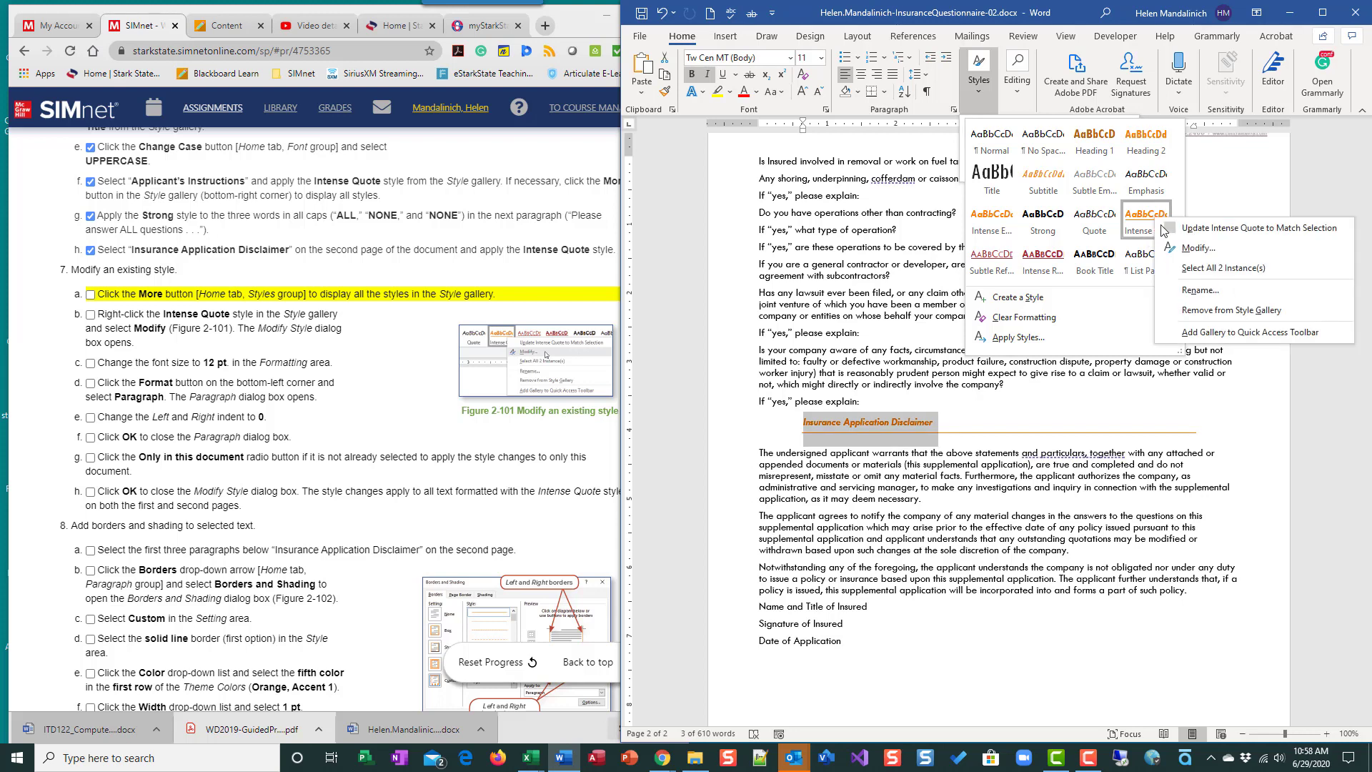
click(1193, 250)
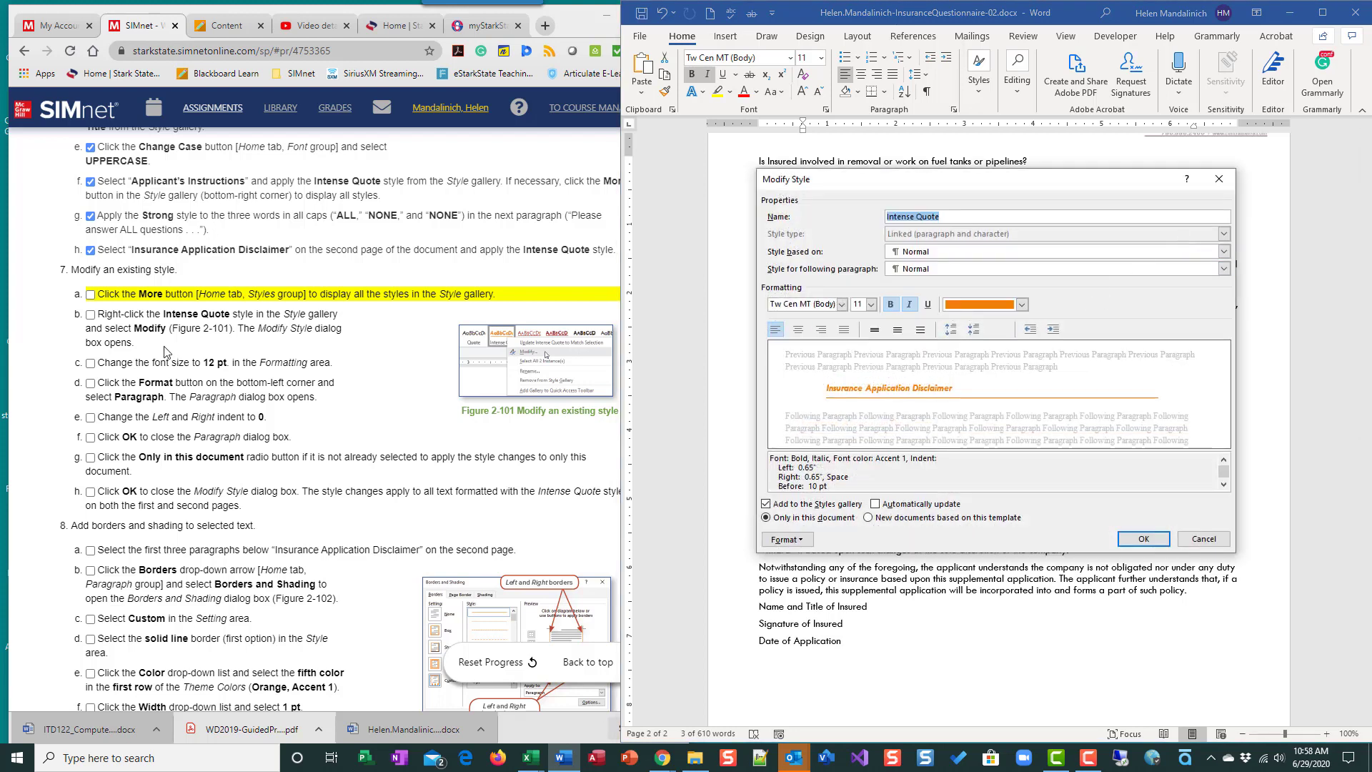
click(90, 294)
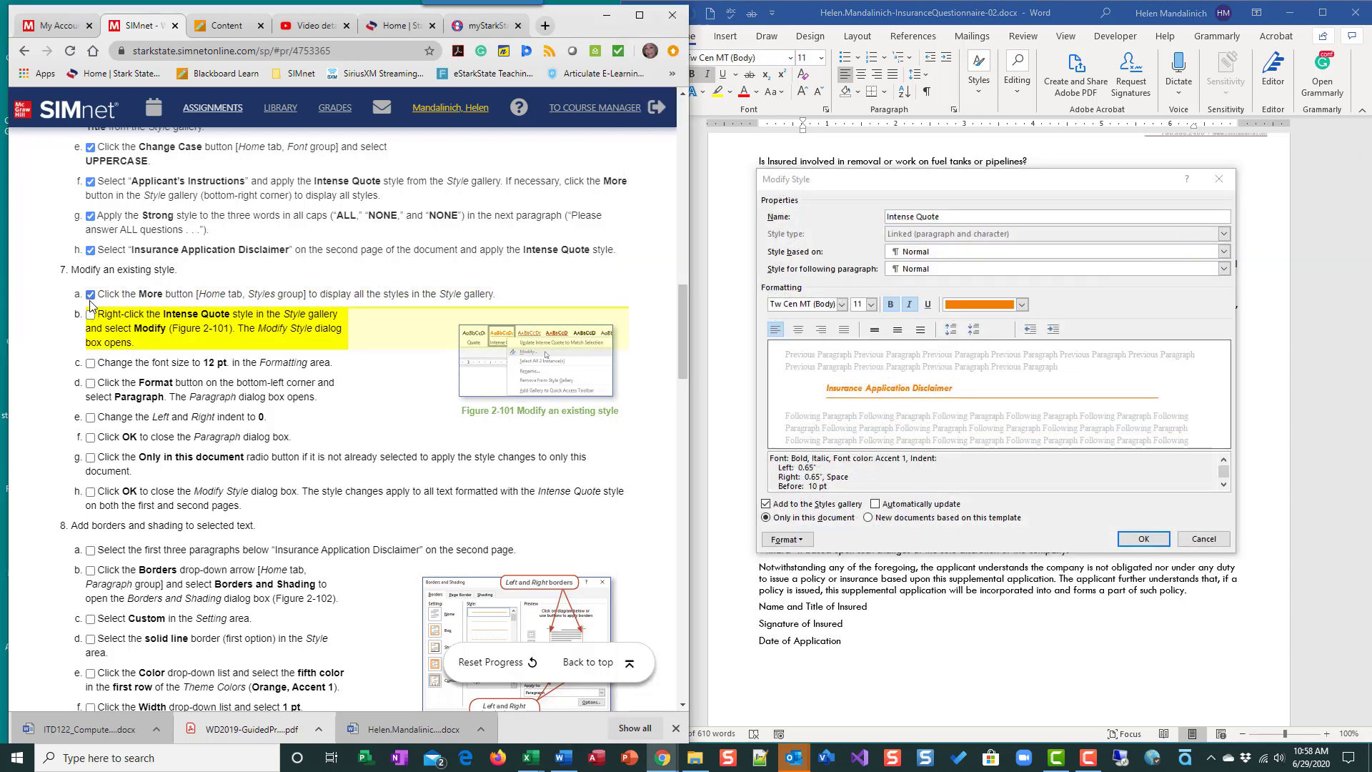
click(90, 315)
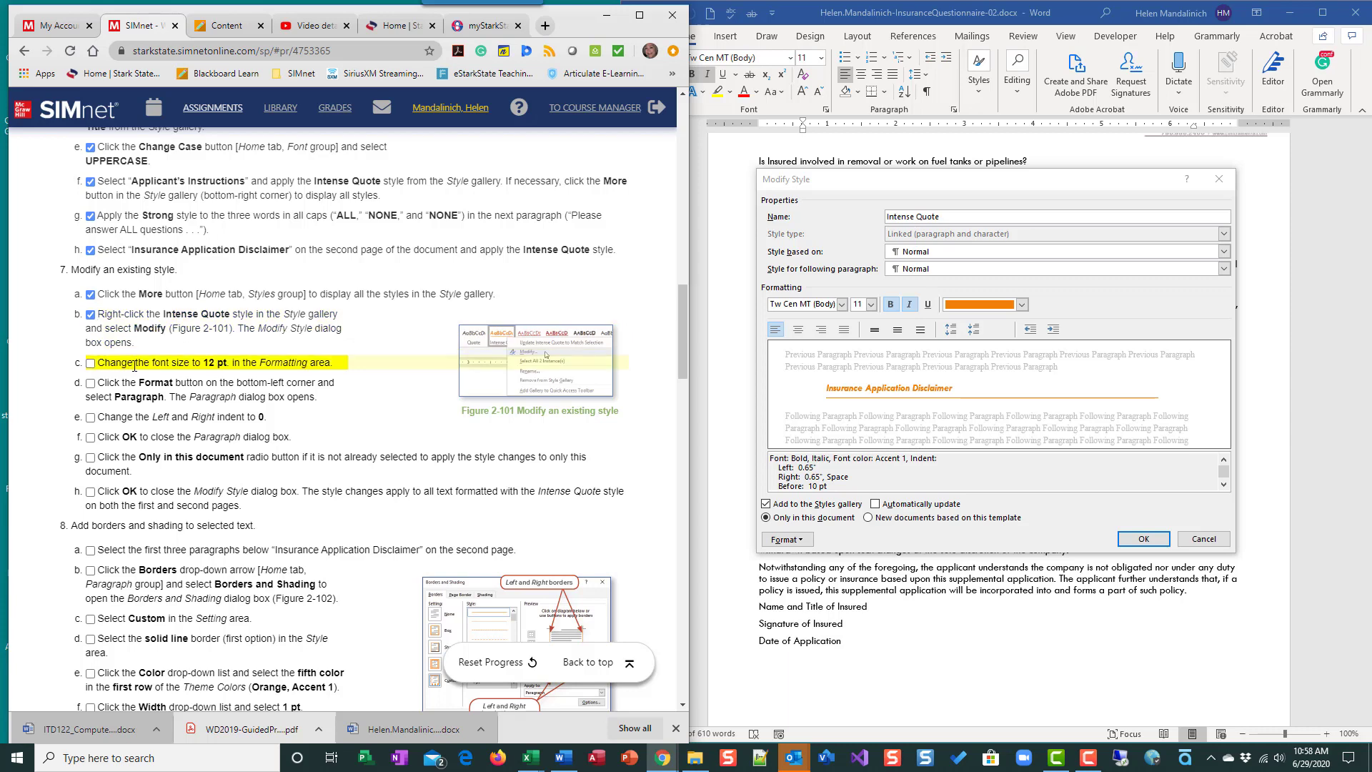
Set the Intense Quote style's font size to 12 pt and mark instruction 7c as done
click(872, 306)
click(860, 360)
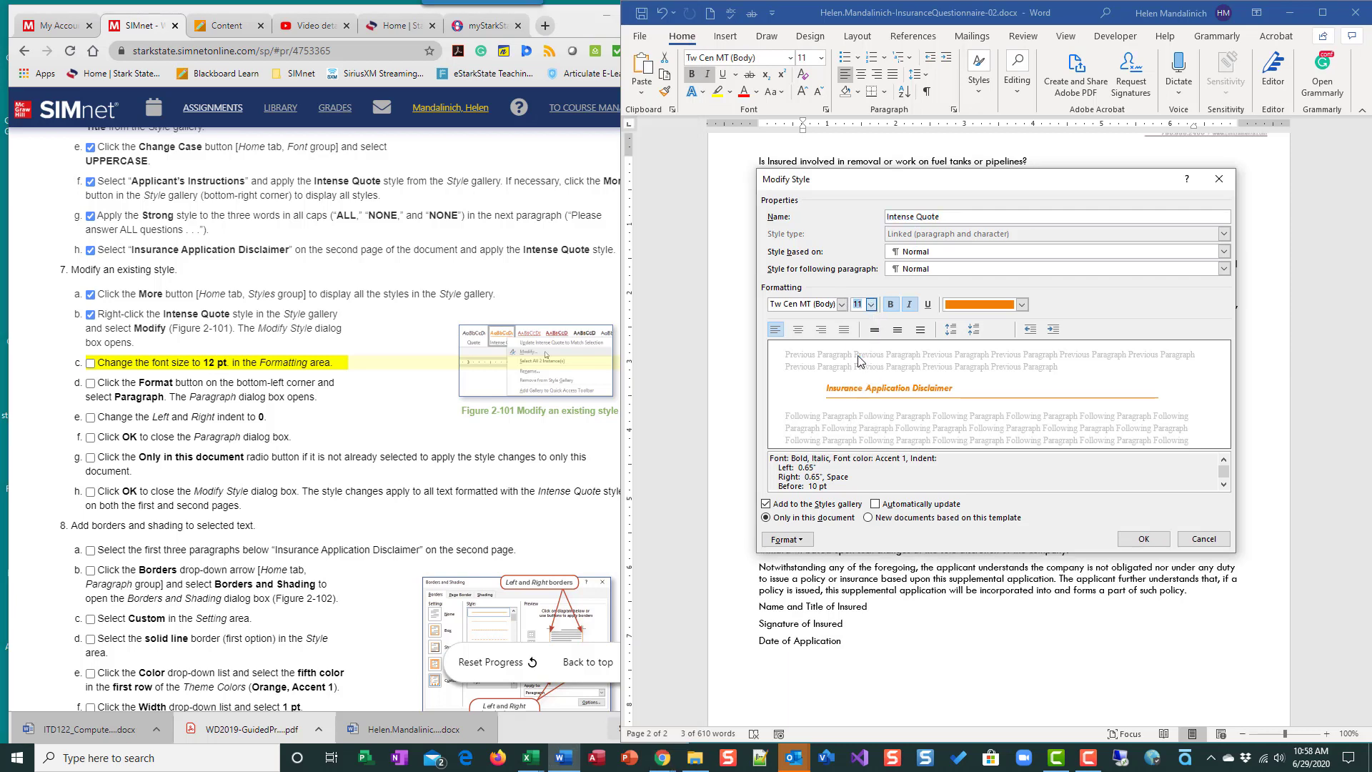
click(90, 363)
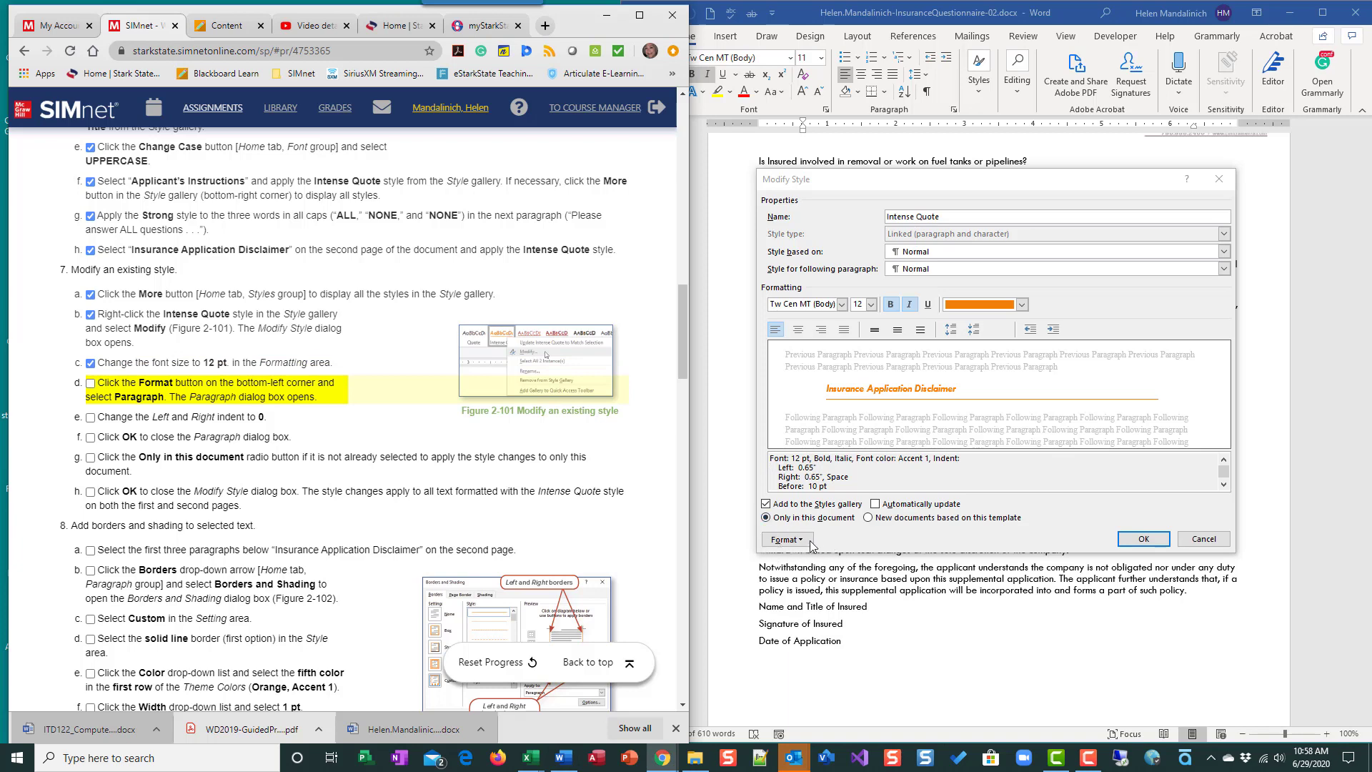
Set the Intense Quote style's left and right paragraph indents to 0" and mark instructions 7d and 7e as done
click(786, 540)
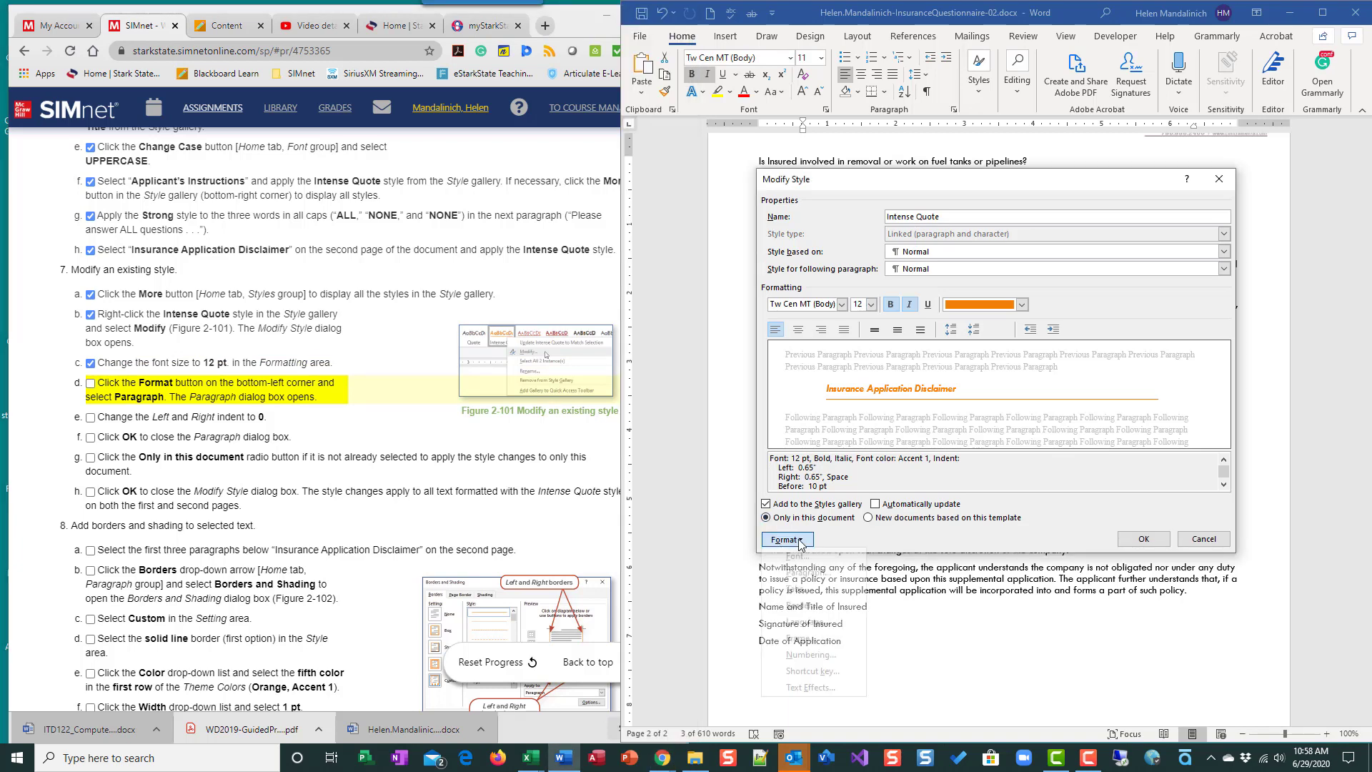
click(814, 573)
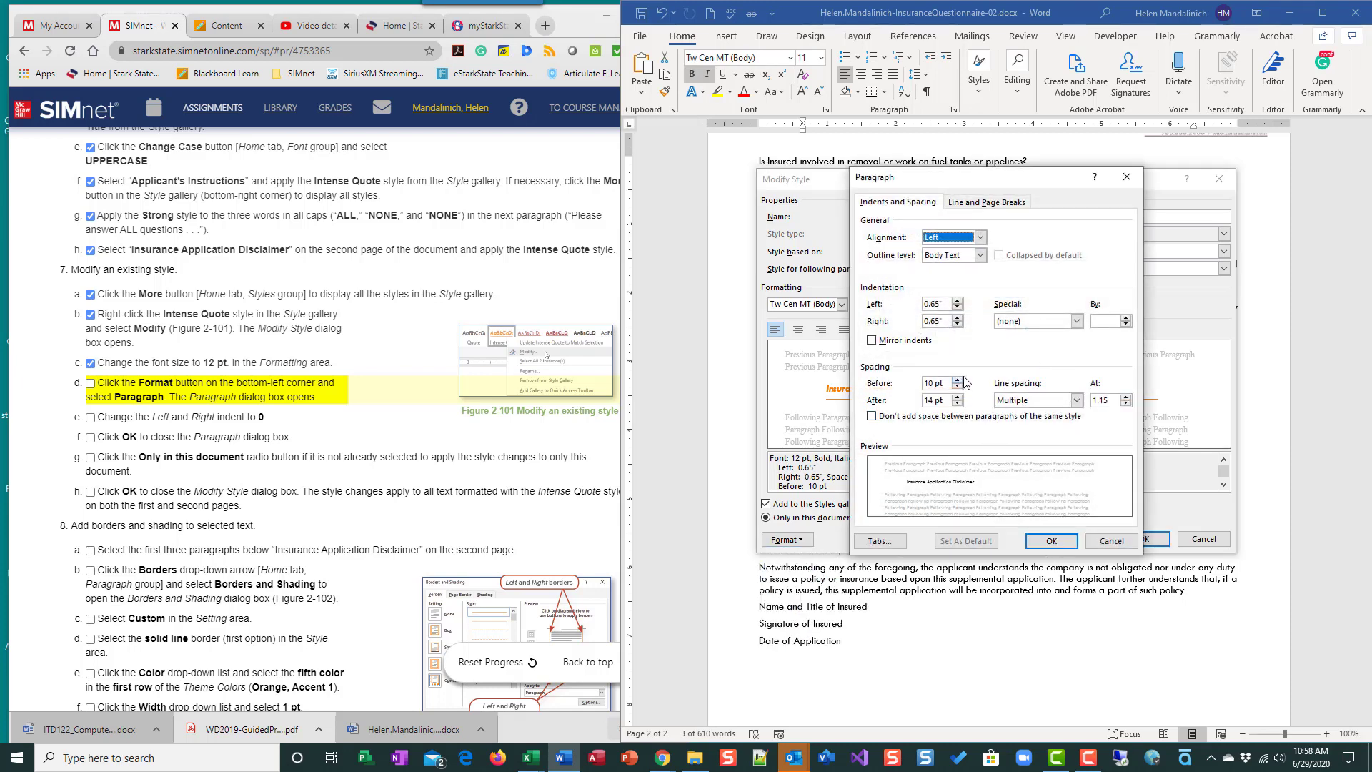
click(958, 306)
click(958, 307)
click(958, 306)
click(959, 307)
click(958, 307)
click(959, 307)
click(958, 306)
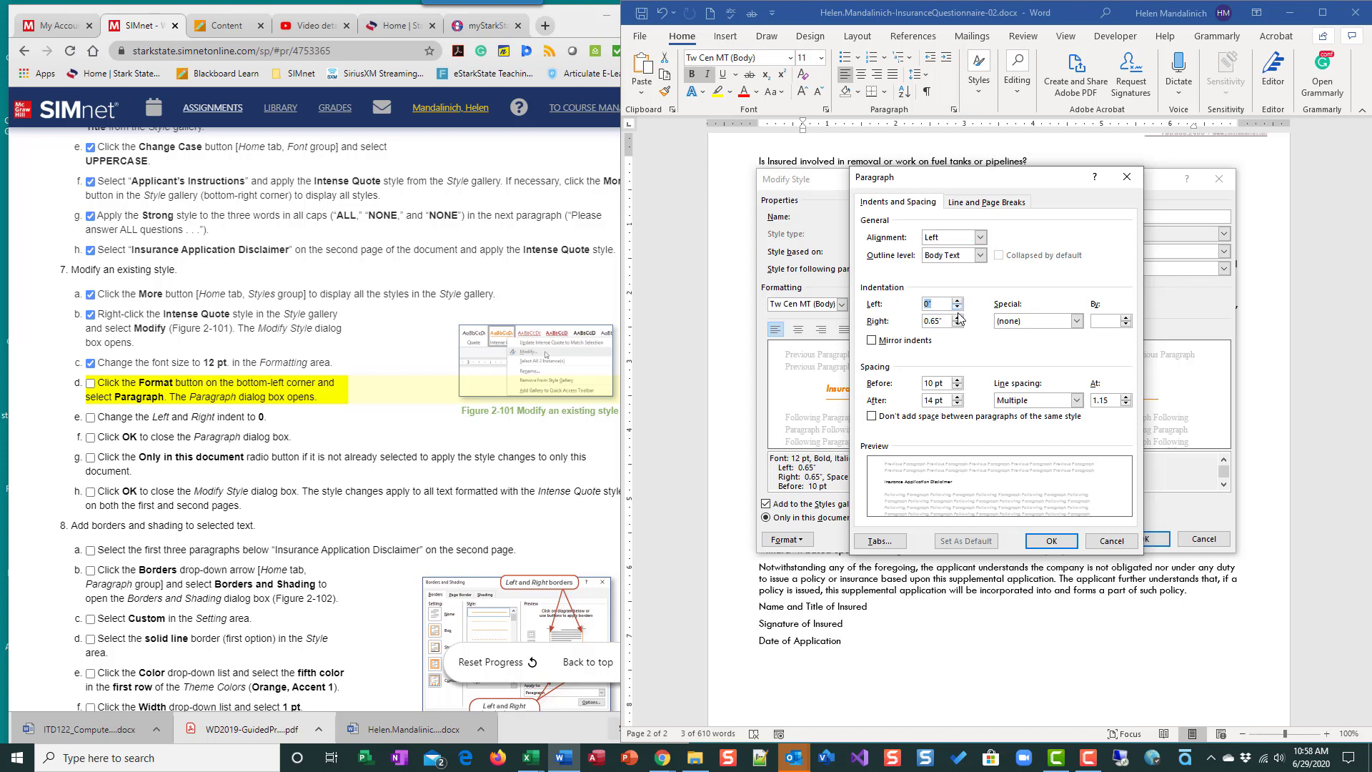
click(957, 324)
click(958, 324)
click(958, 325)
click(90, 383)
click(90, 417)
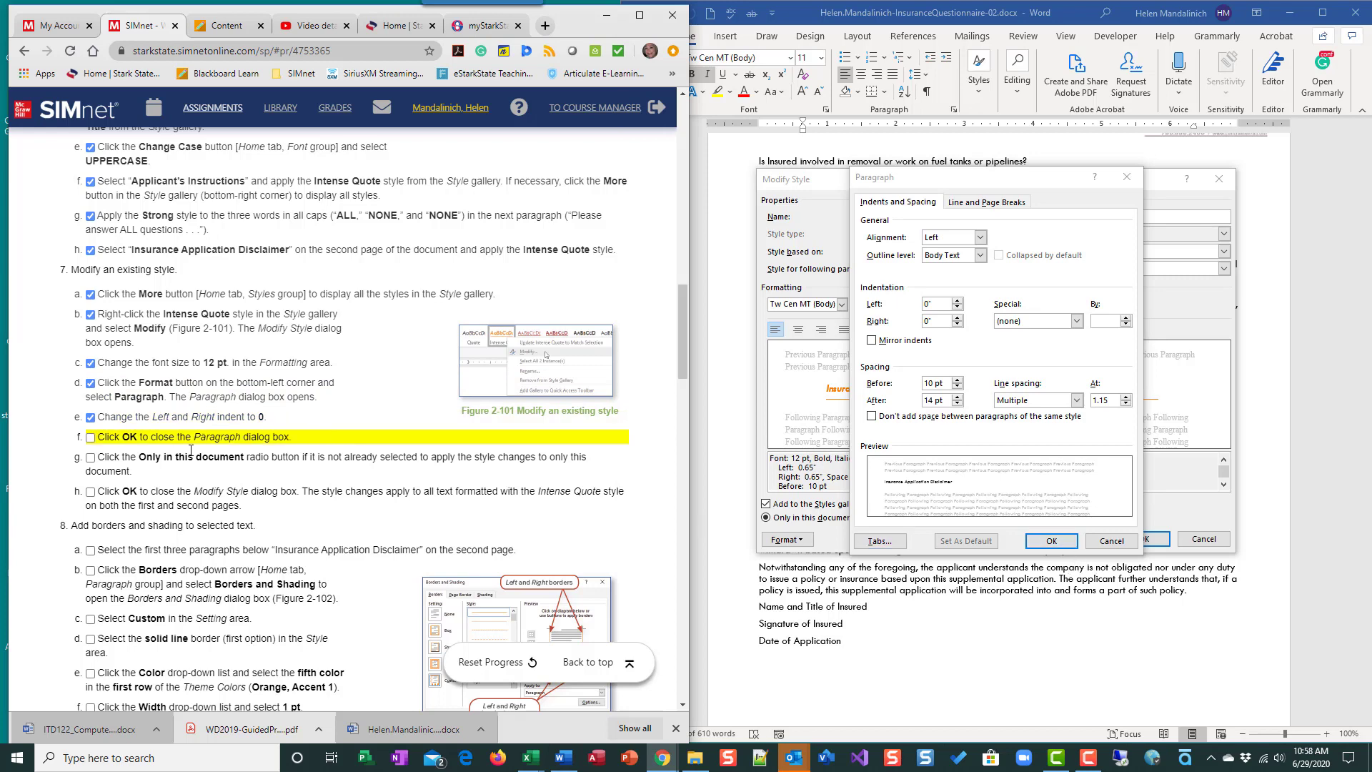
Save the paragraph and style changes to Intense Quote for this document only, and mark instructions 7f, 7g and 7h as done
click(90, 437)
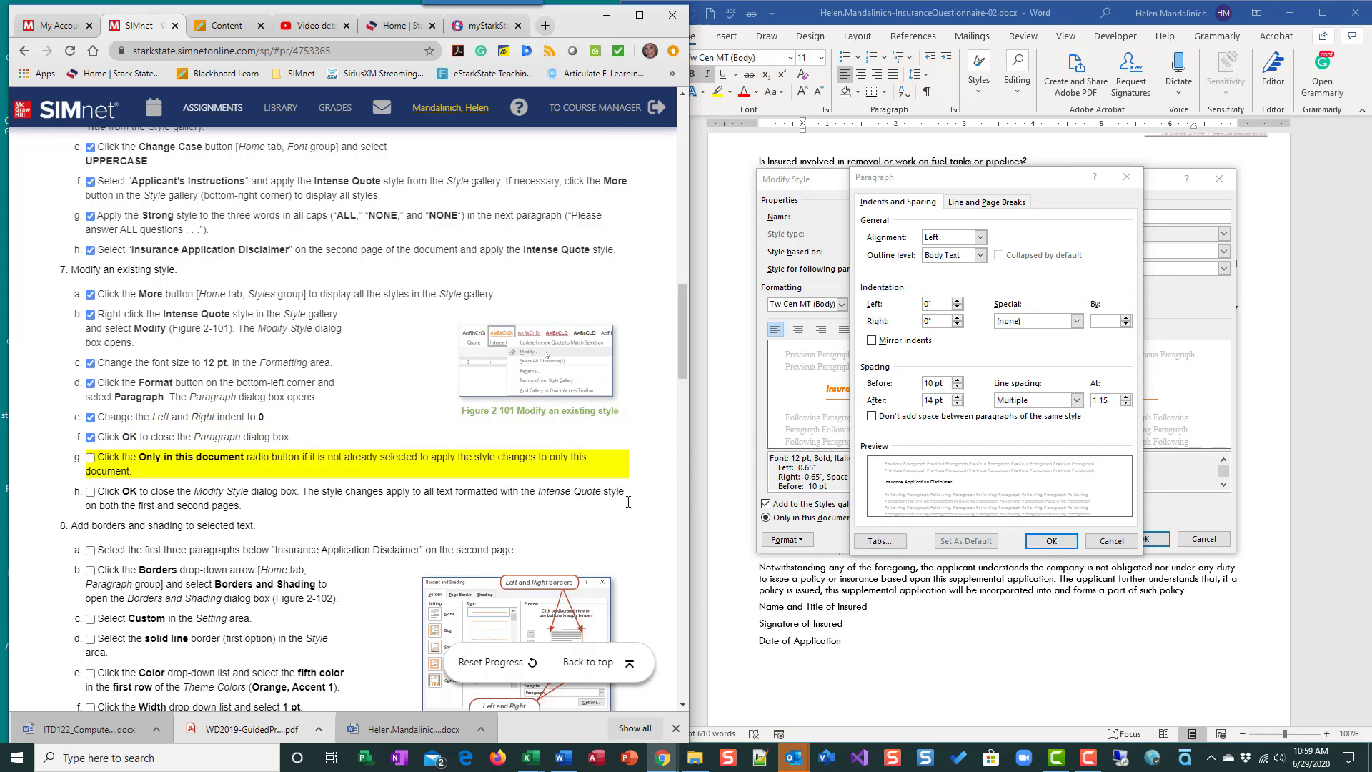
click(1063, 543)
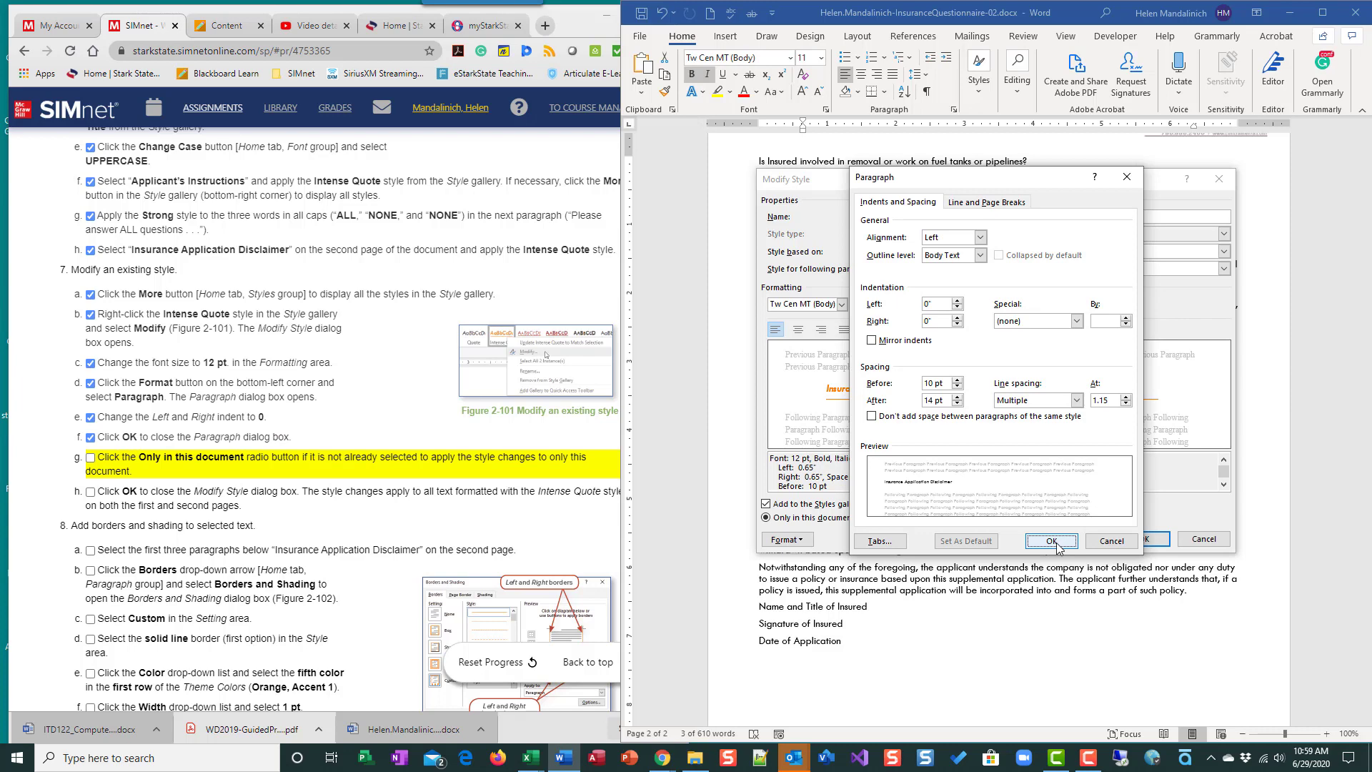
click(1061, 543)
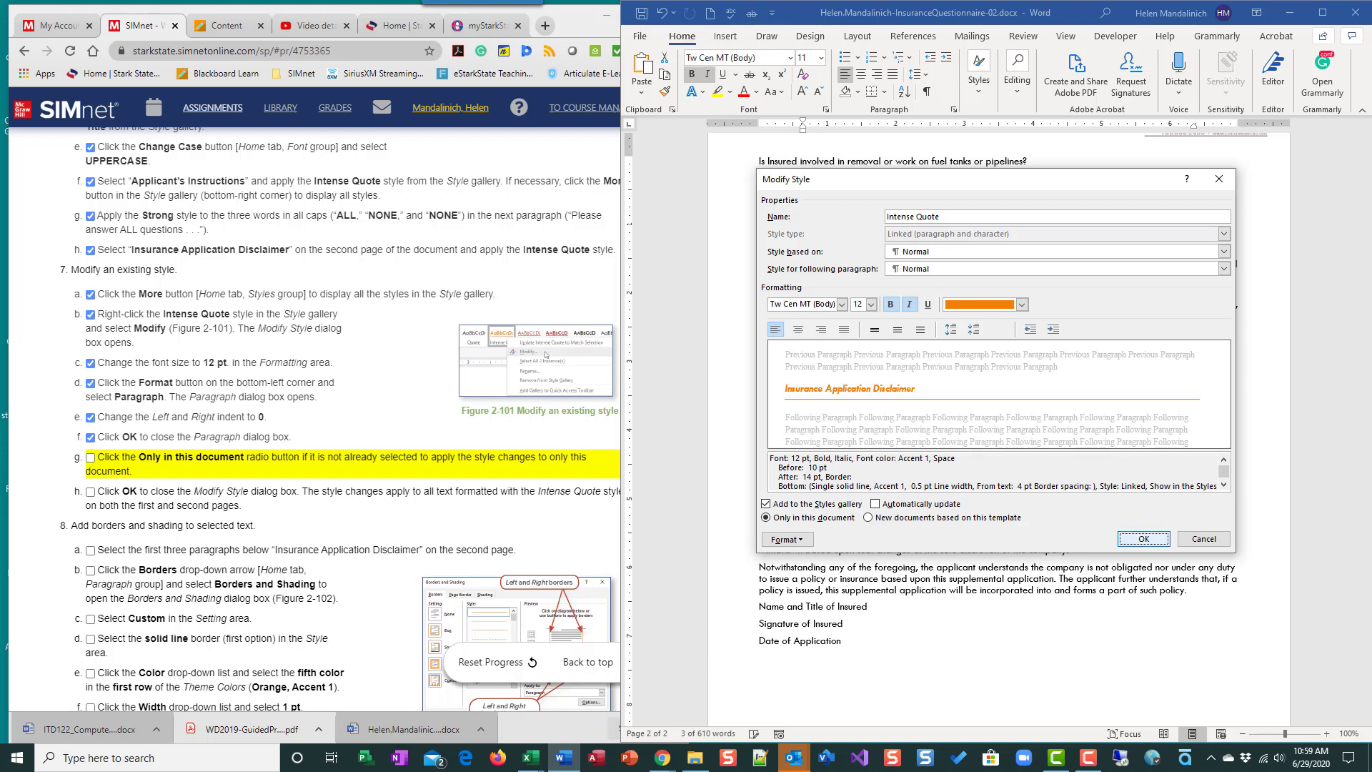
click(1143, 539)
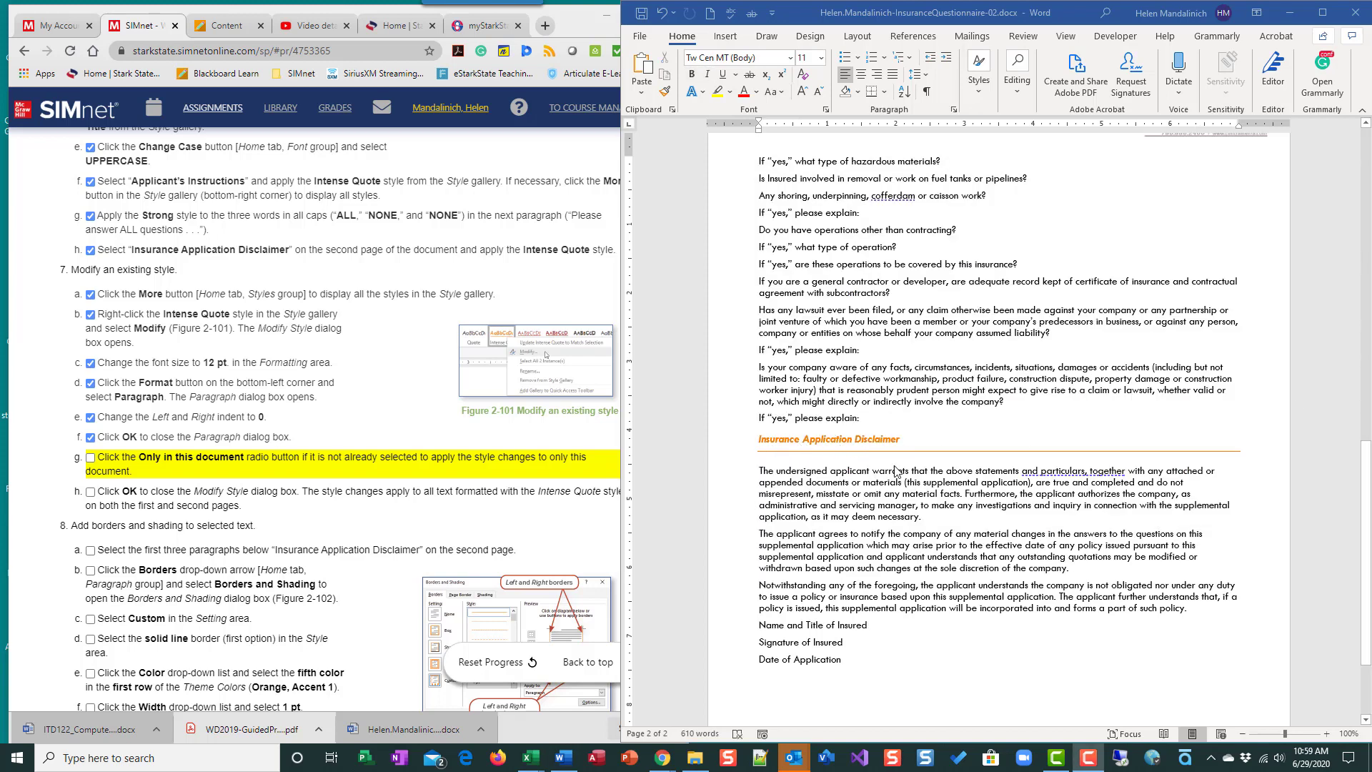
scroll(898, 468, up, 5)
scroll(902, 462, up, 10)
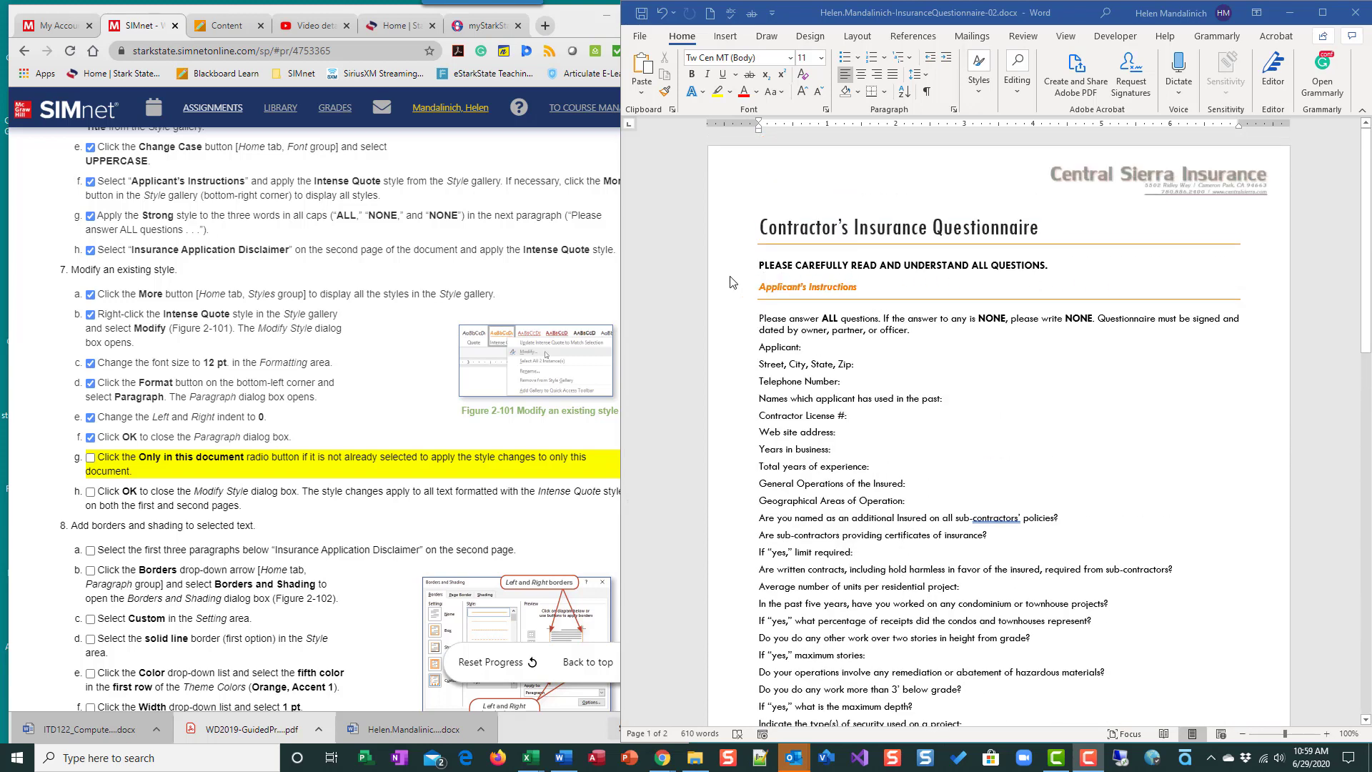
click(91, 458)
click(90, 492)
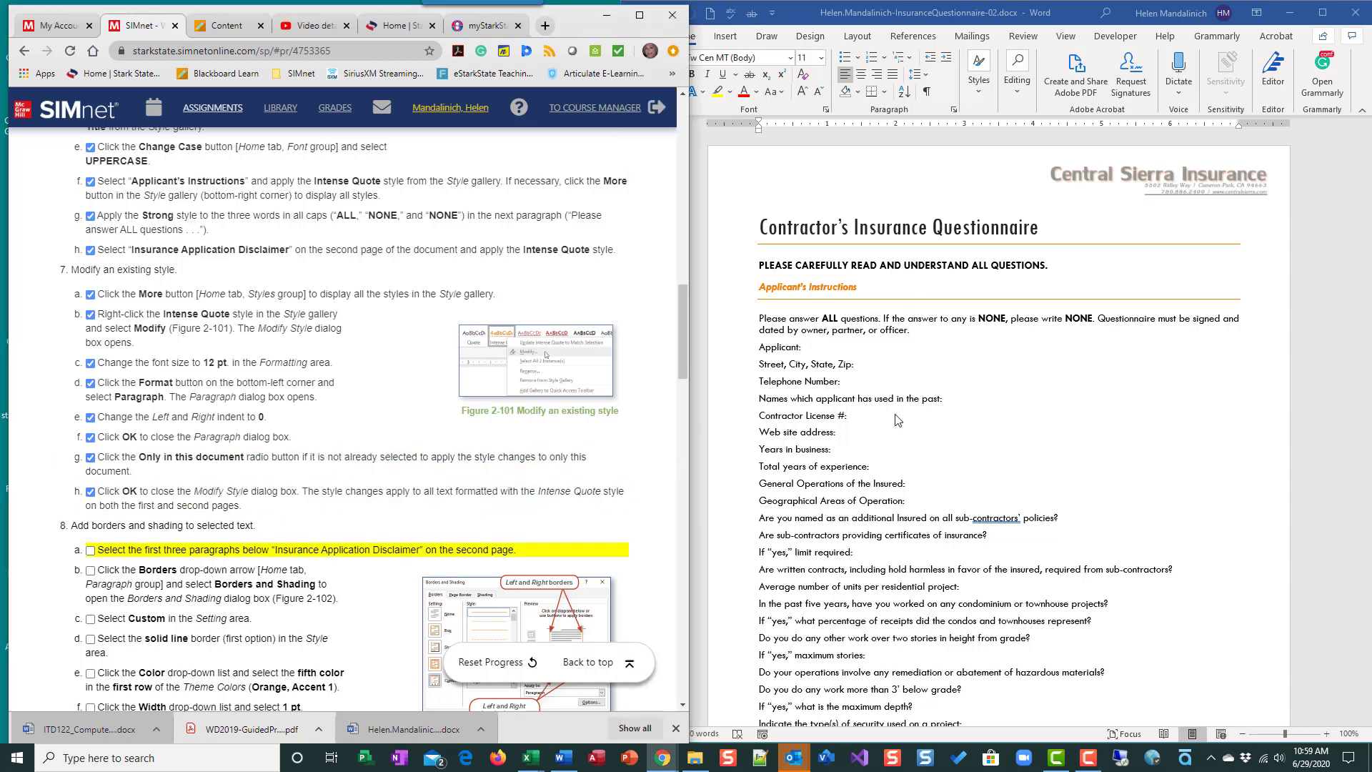
Examine the paragraphs below "Insurance Application Disclaimer" on the second page and read through the upcoming project instructions from step 8 onward
scroll(910, 493, down, 15)
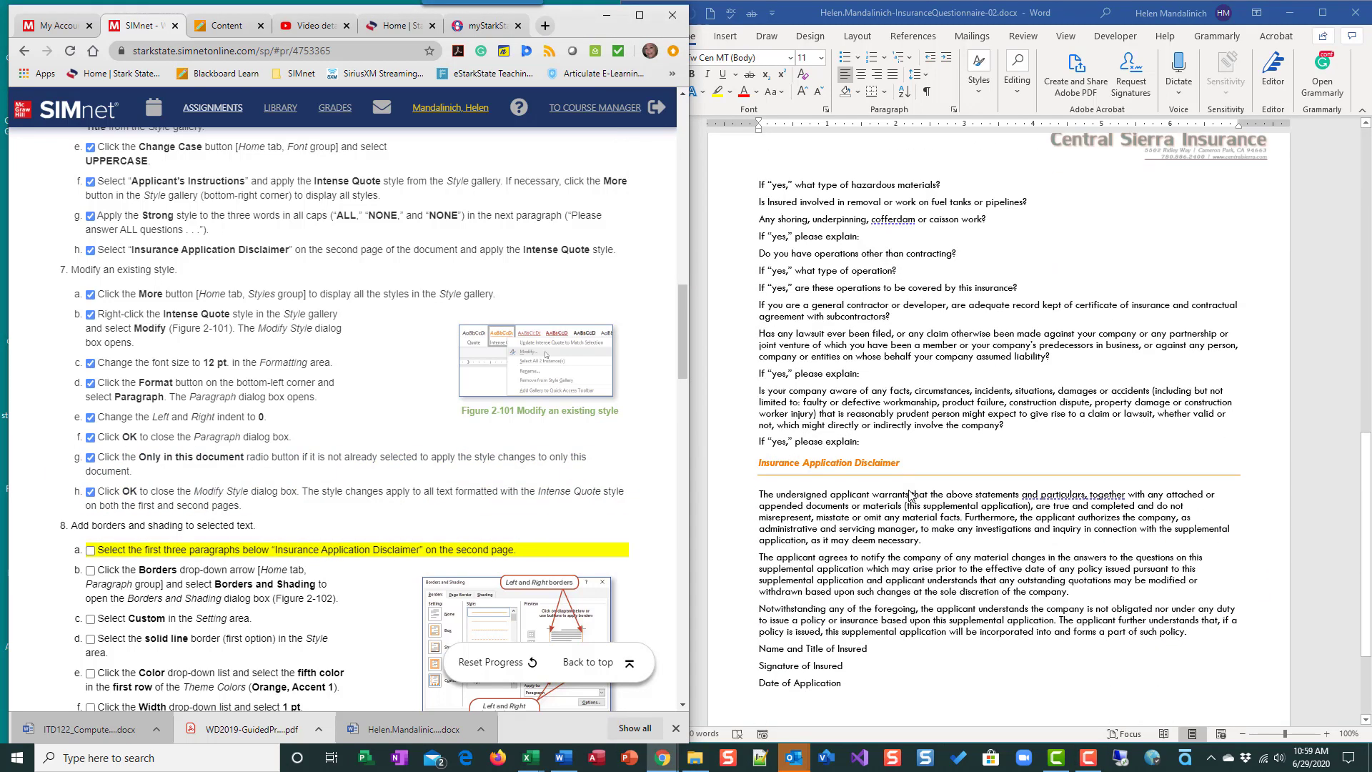
scroll(910, 493, down, 1)
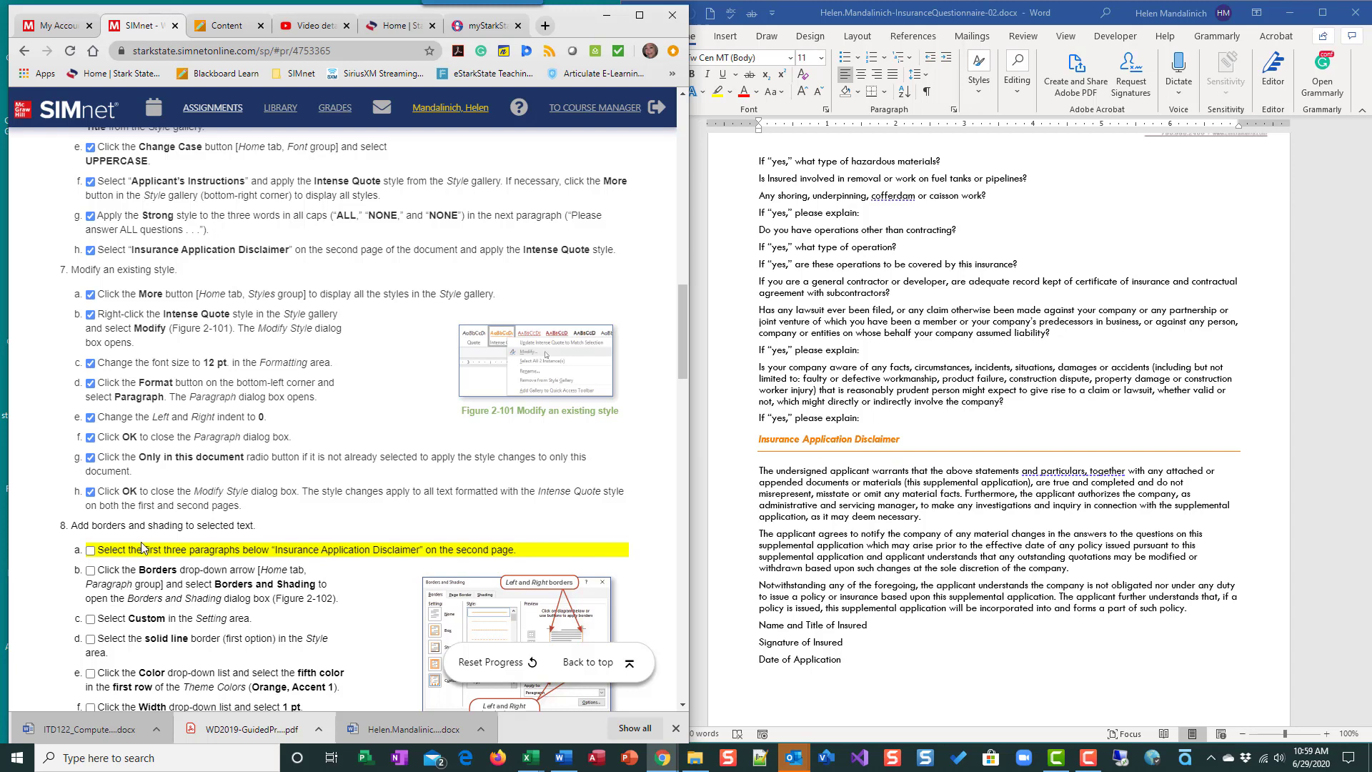
scroll(143, 547, down, 5)
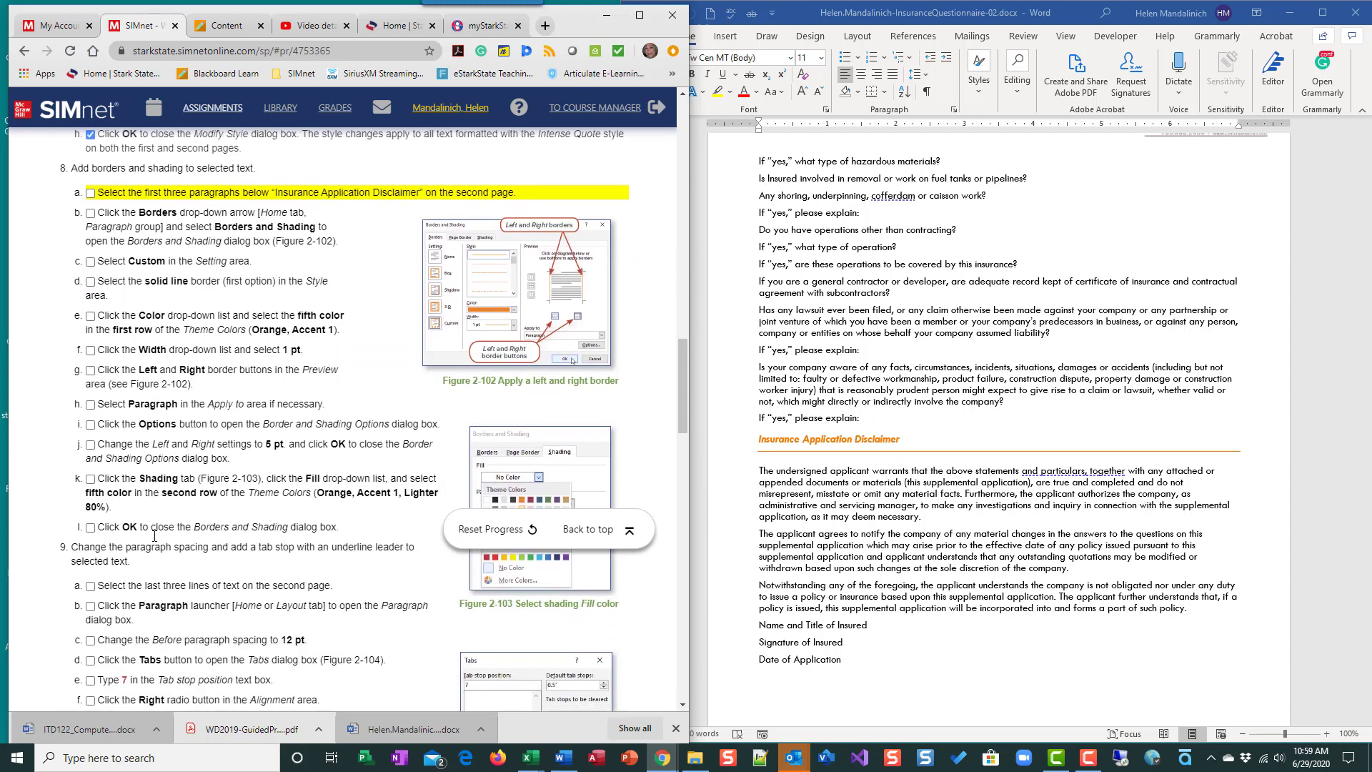
scroll(238, 514, down, 4)
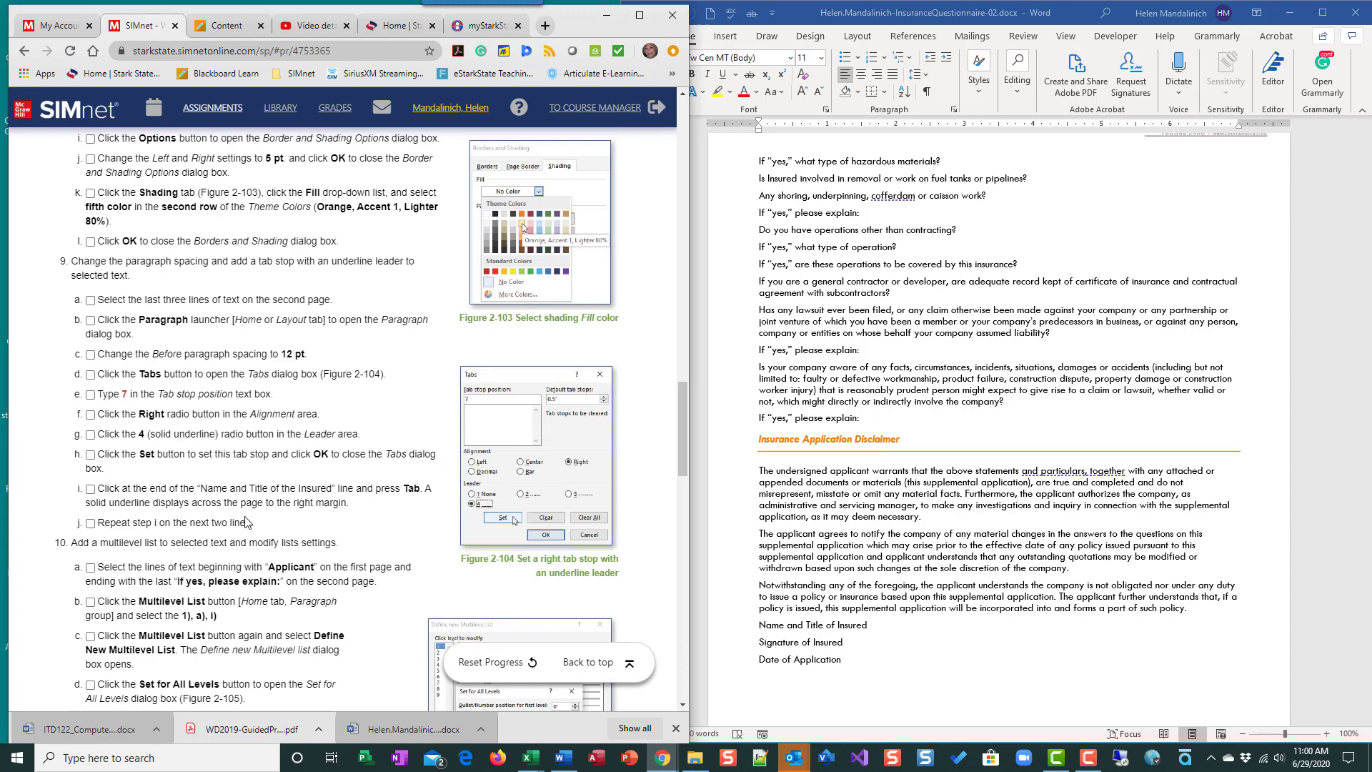
scroll(246, 522, down, 4)
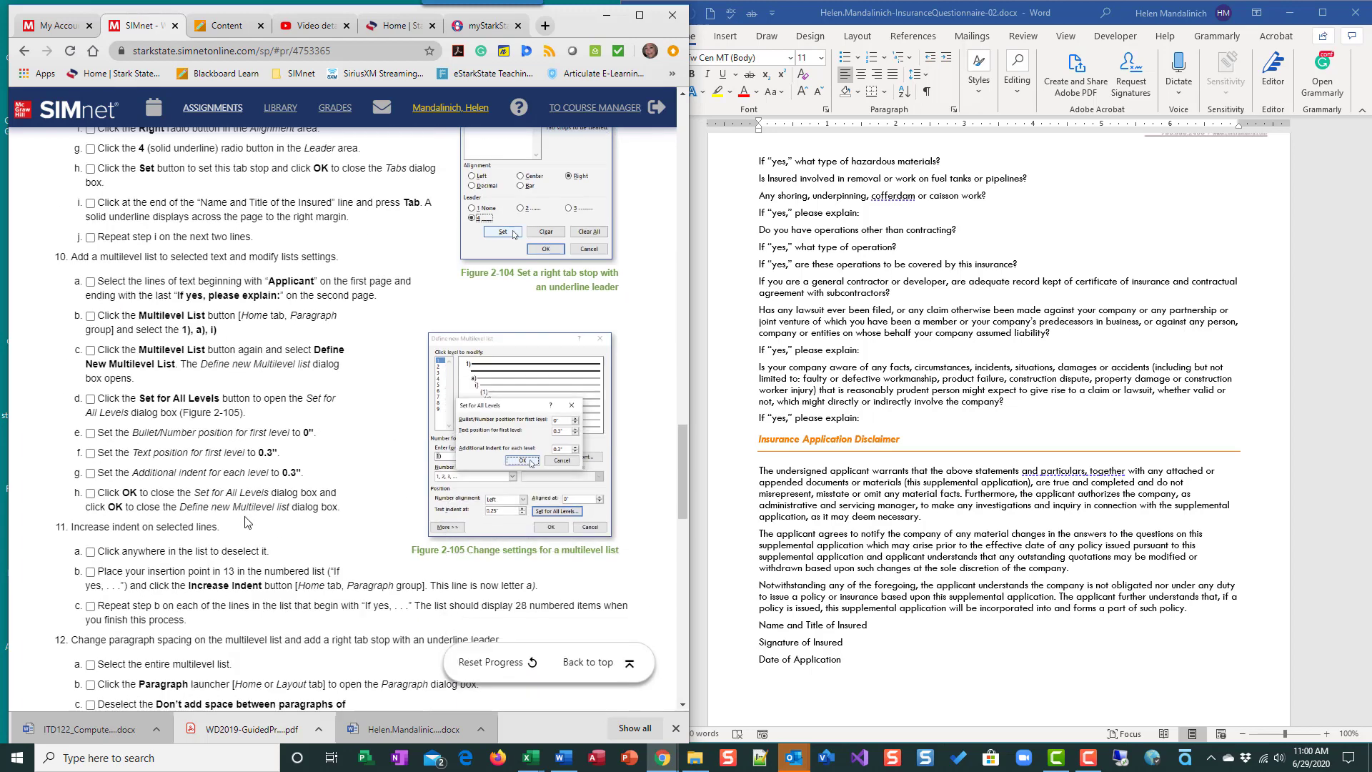
scroll(247, 522, down, 3)
scroll(248, 522, up, 3)
scroll(247, 523, up, 4)
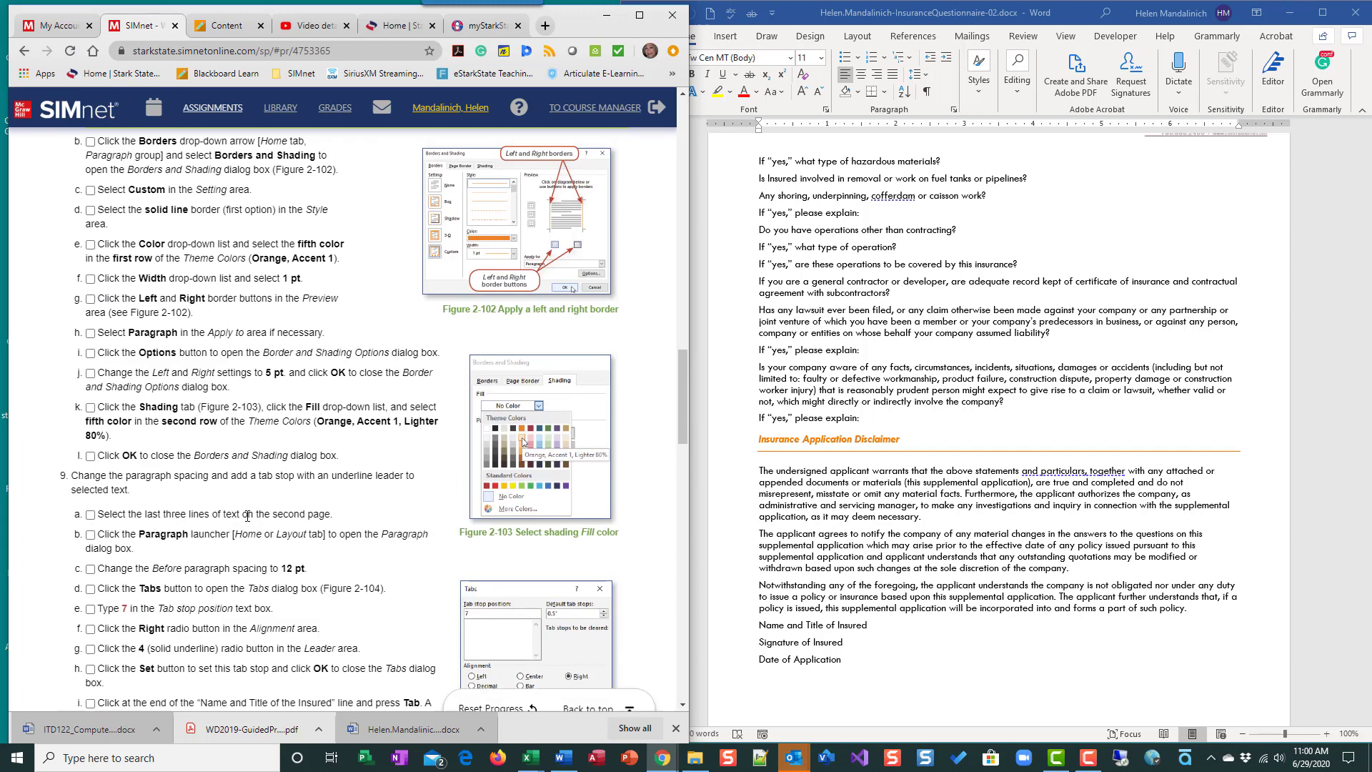